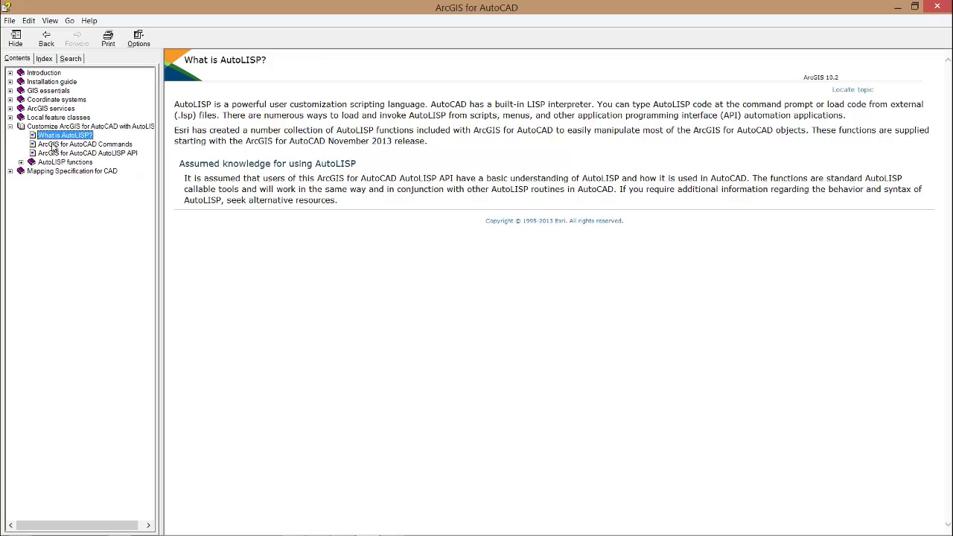
Bring up the ArcGIS for AutoCAD Commands topic in the help Contents.
left_click(54, 145)
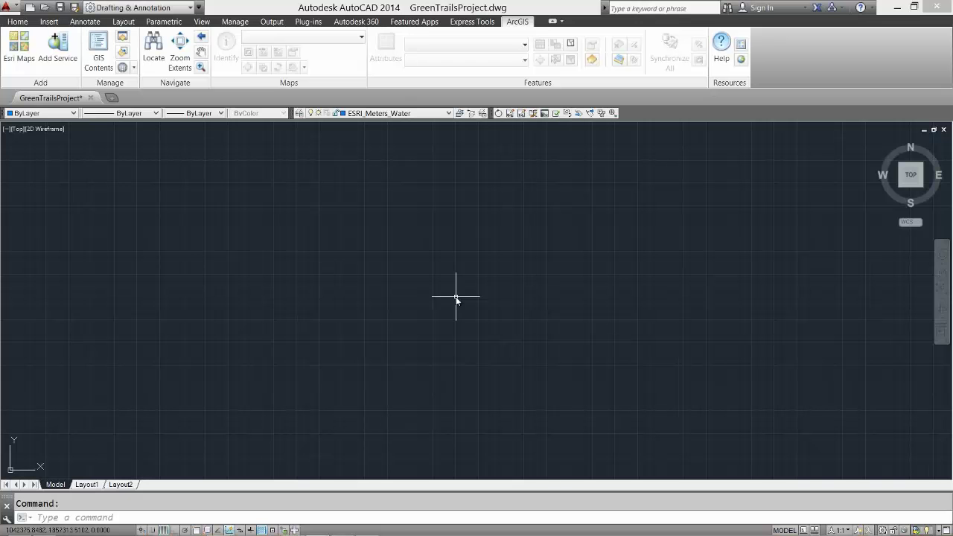
Add the Water map service from the lighthouse server to GreenTrailsProject.dwg.
left_click(65, 39)
left_click(100, 81)
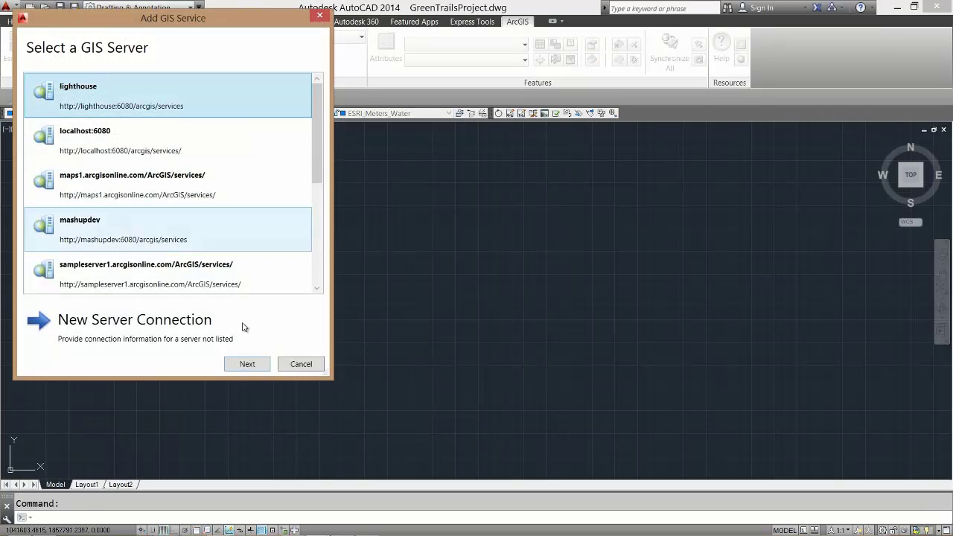
left_click(250, 365)
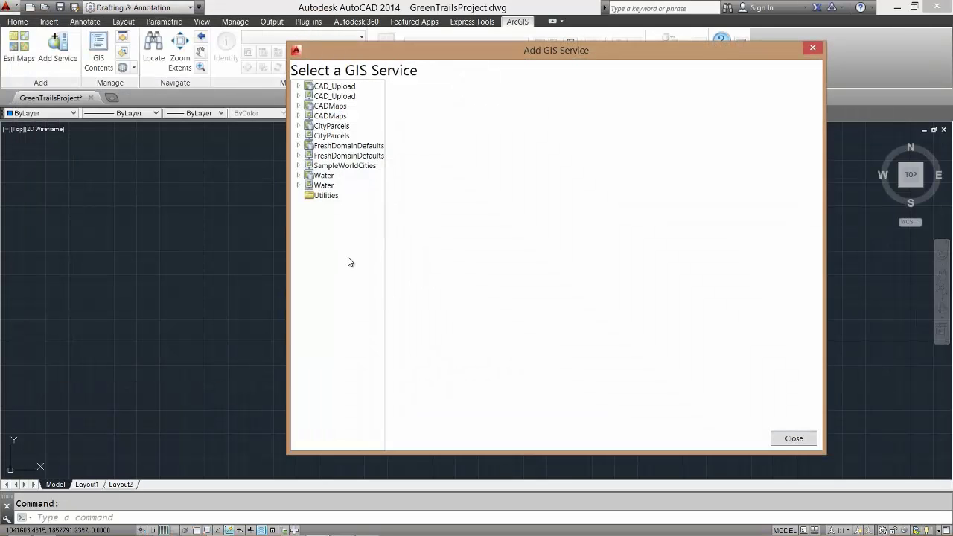
left_click(326, 185)
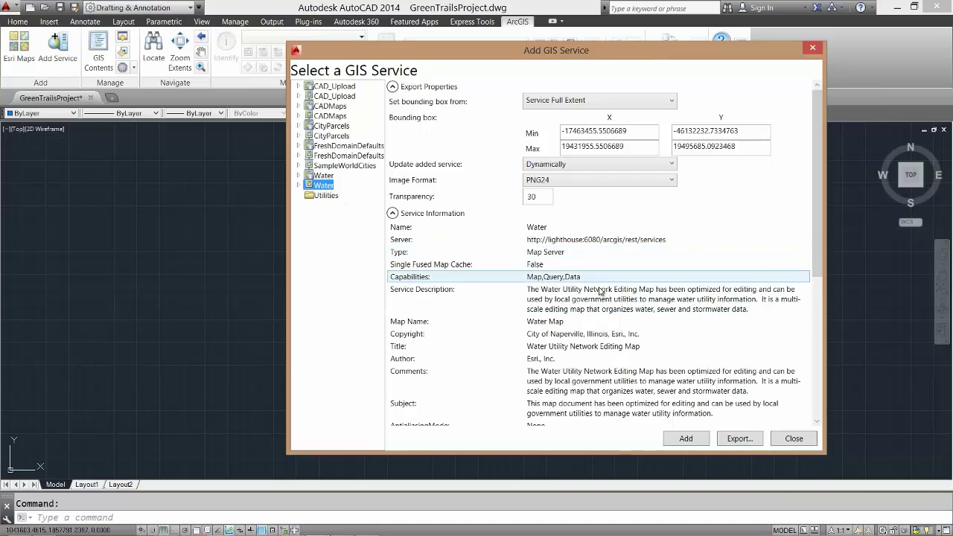
left_click(704, 439)
left_click(793, 439)
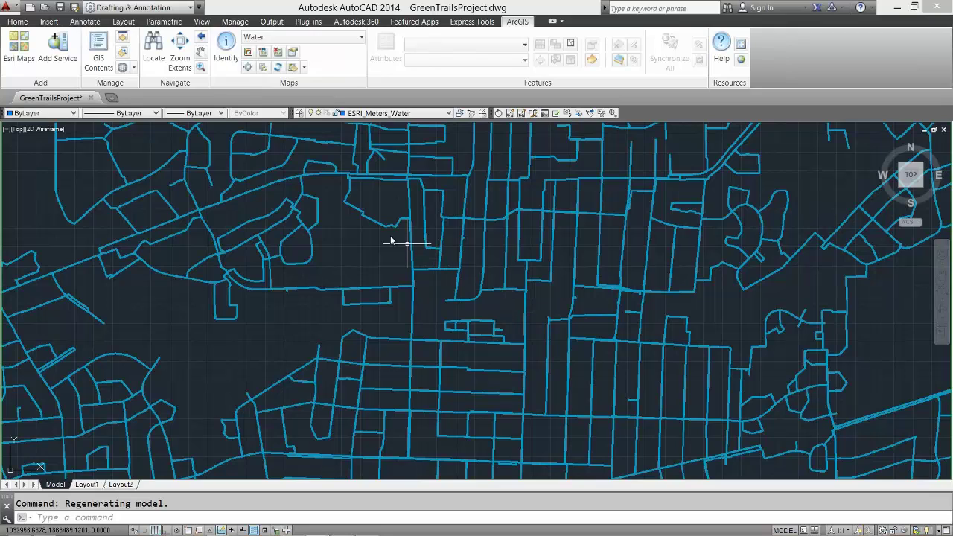
Add World Street Map from Esri Maps as the basemap.
left_click(33, 67)
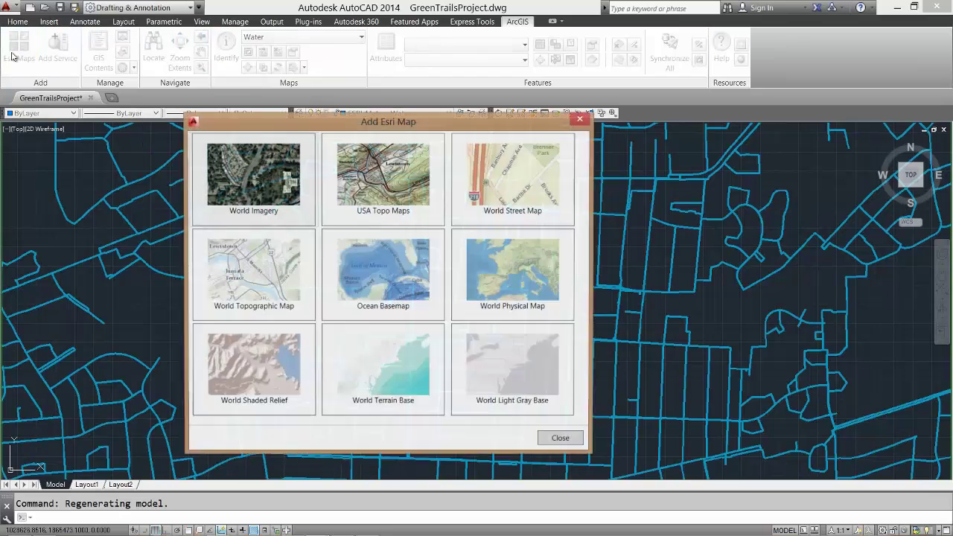
left_click(490, 169)
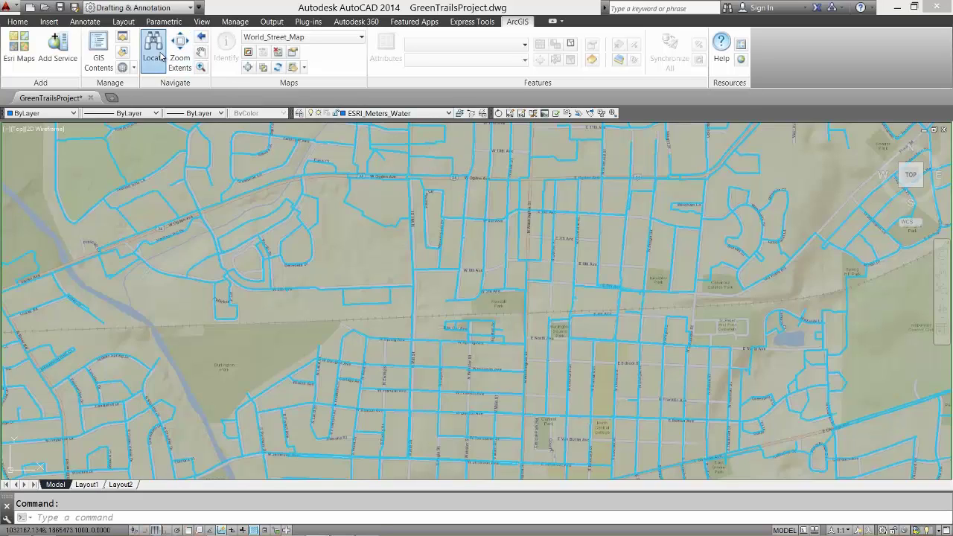
Locate the Olesen Dr and Green Trails Dr intersection, IL, and zoom to the top result.
left_click(161, 57)
type("Olsen and Green Trails Naperville")
type("IL")
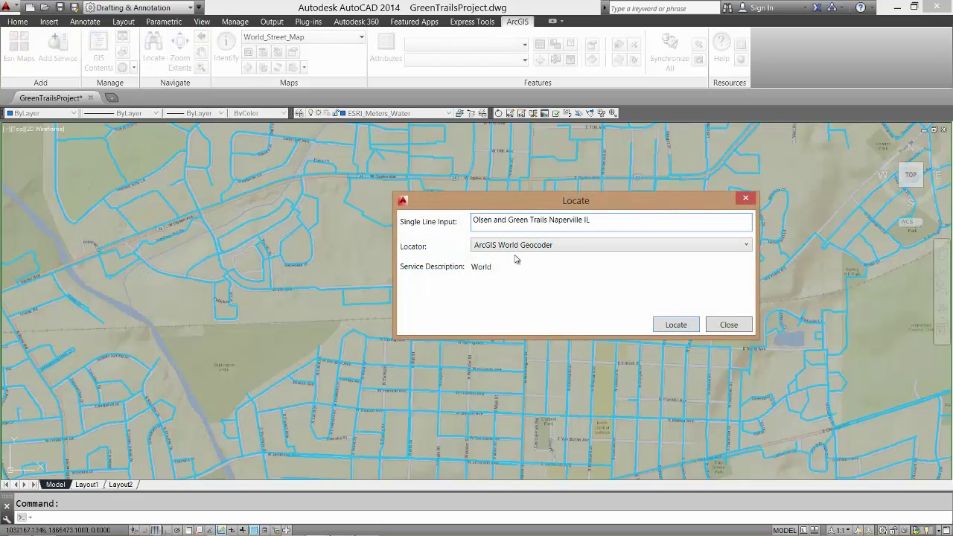
left_click(672, 327)
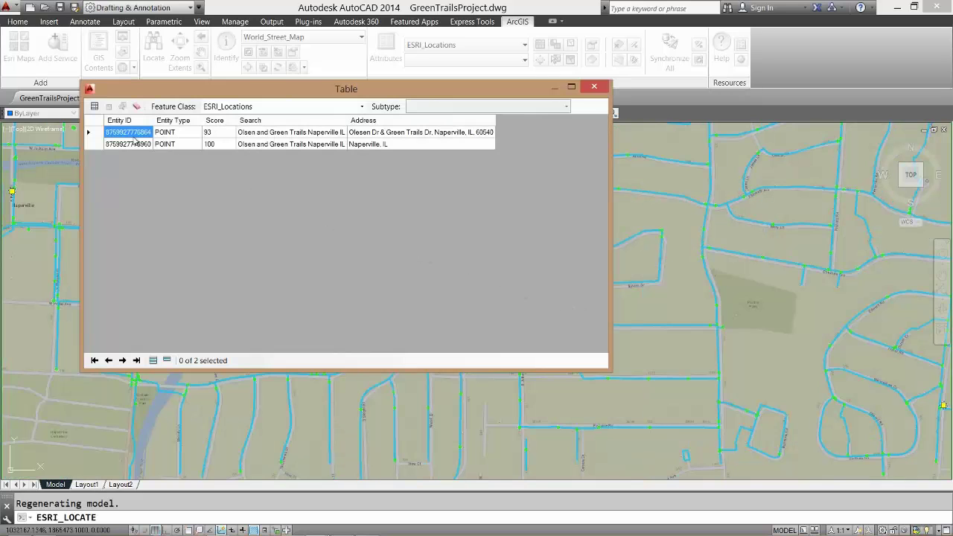
left_click(100, 132)
right_click(103, 134)
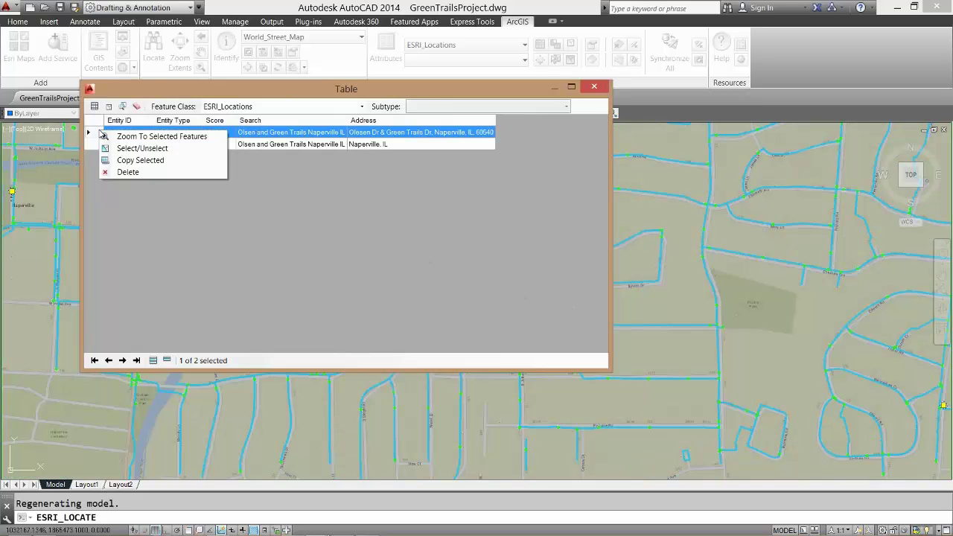
left_click(115, 136)
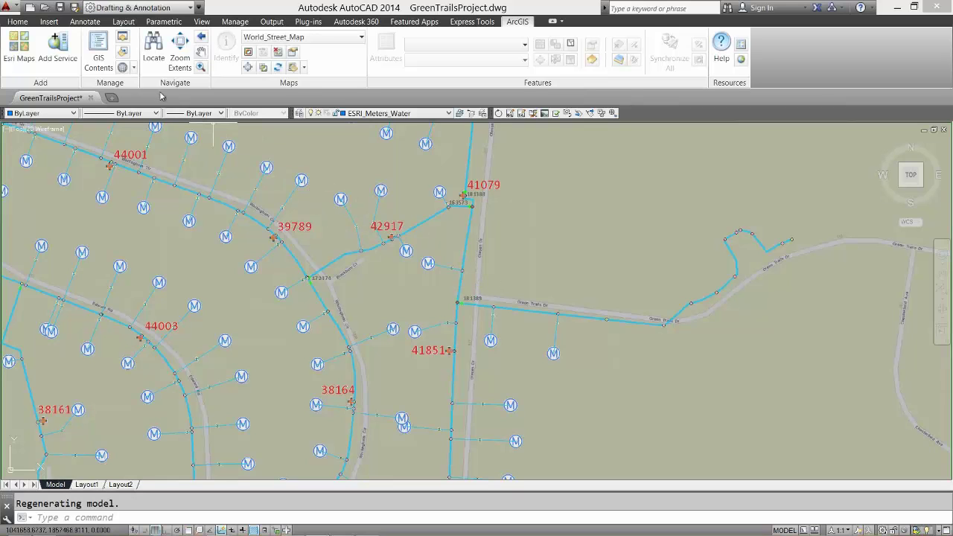
Extract the lighthouse CityParcels features, bounded by the current view.
left_click(63, 49)
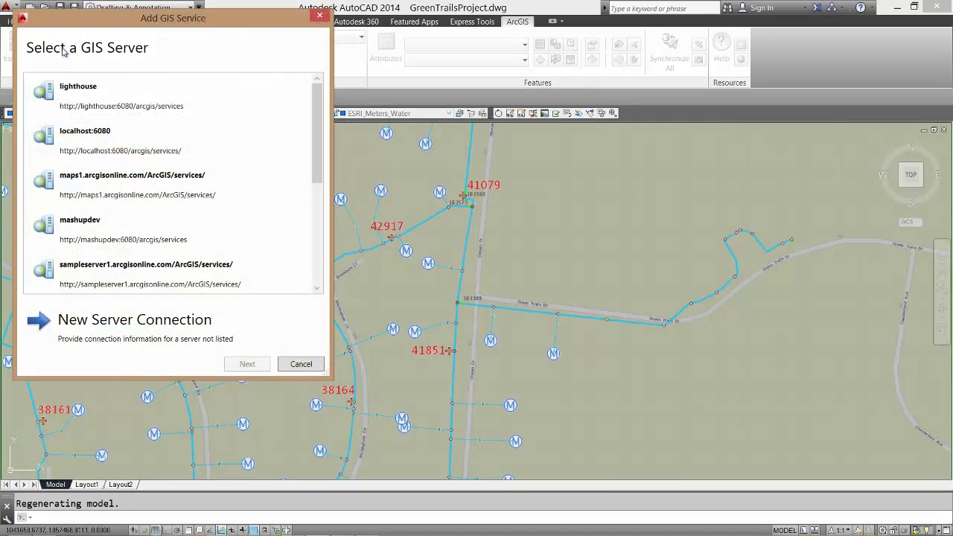
double_click(89, 88)
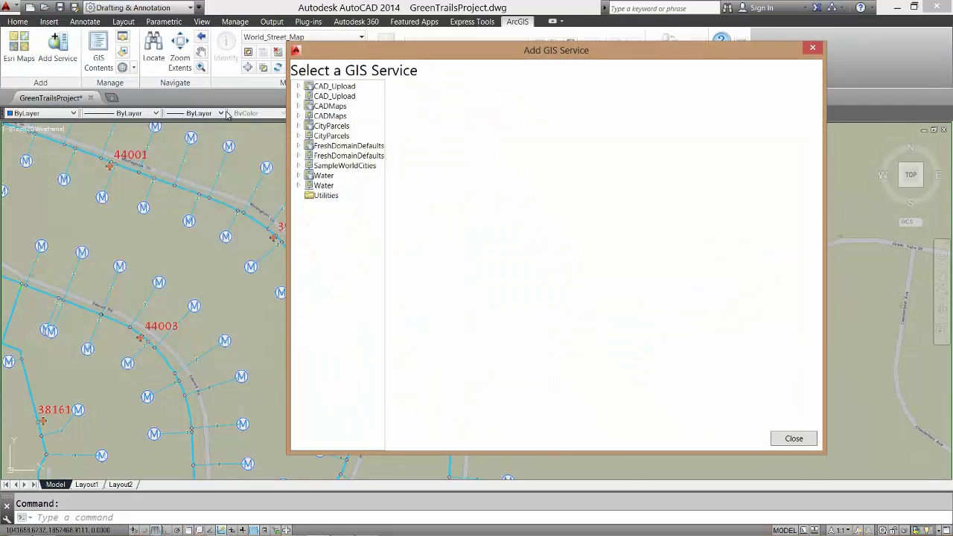
left_click(346, 128)
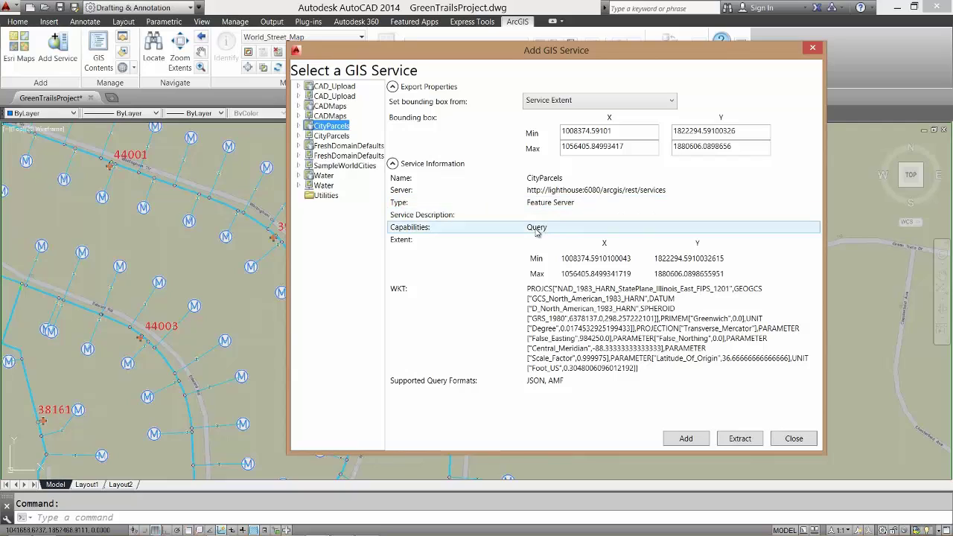
left_click(556, 105)
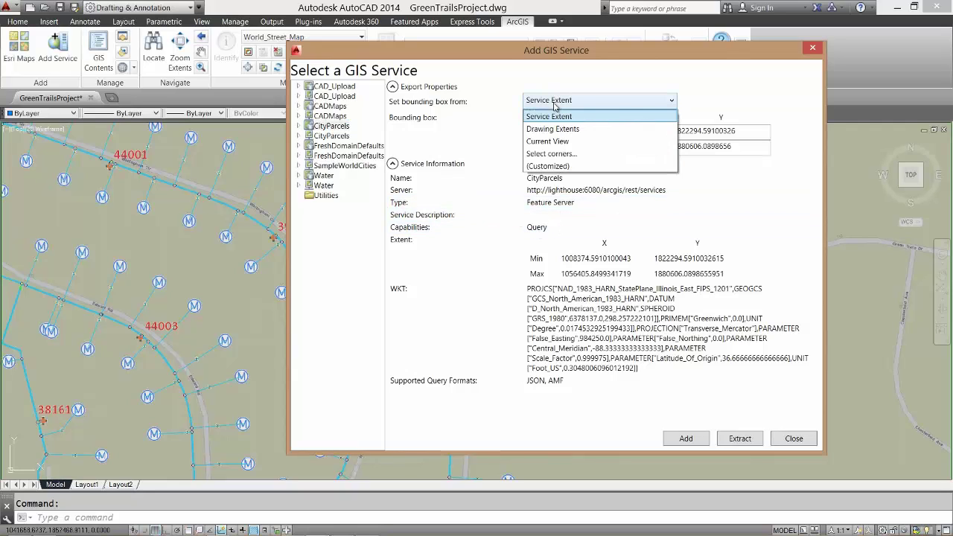
left_click(551, 141)
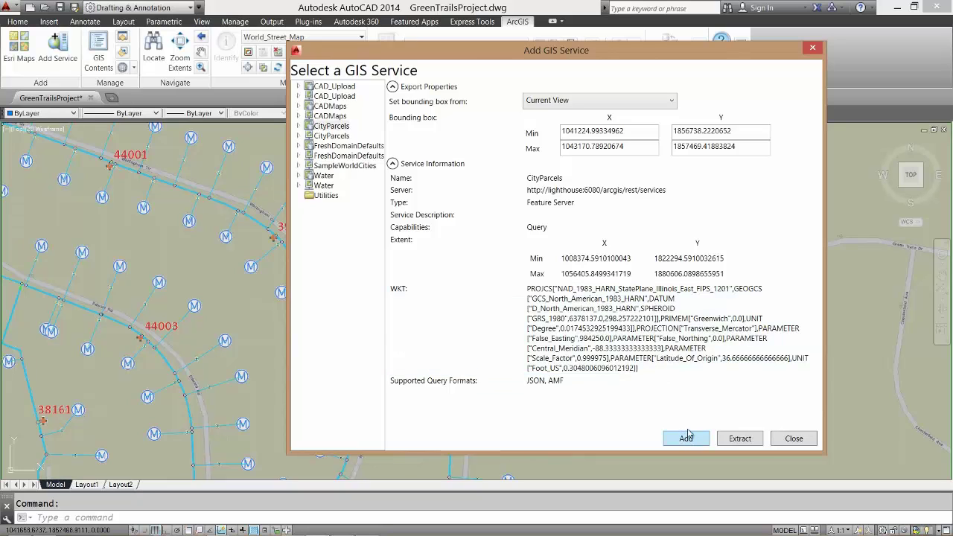
left_click(736, 440)
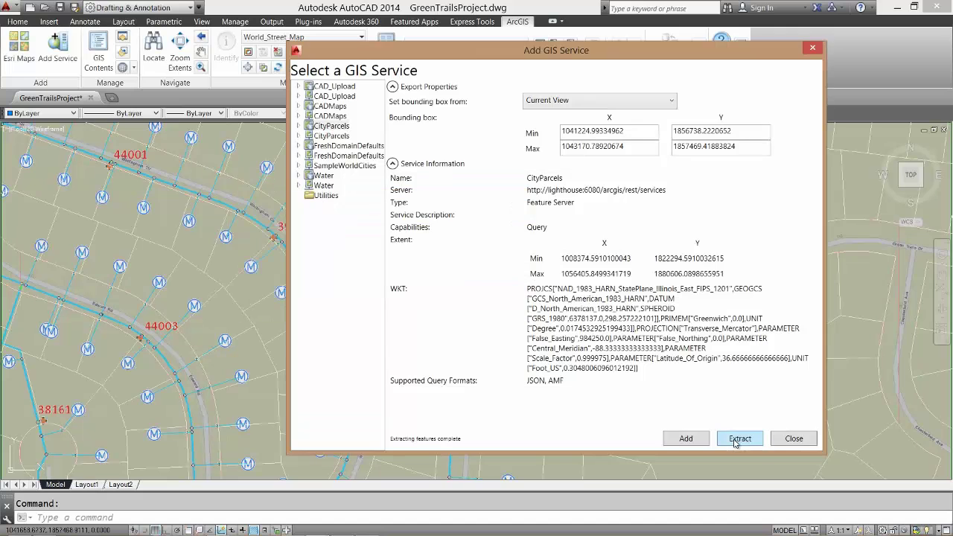
left_click(794, 439)
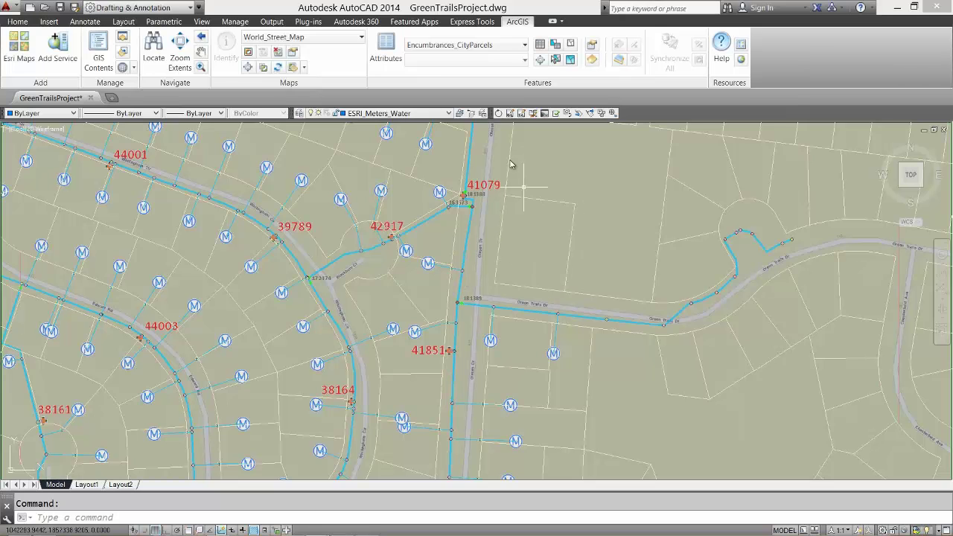
left_click(386, 46)
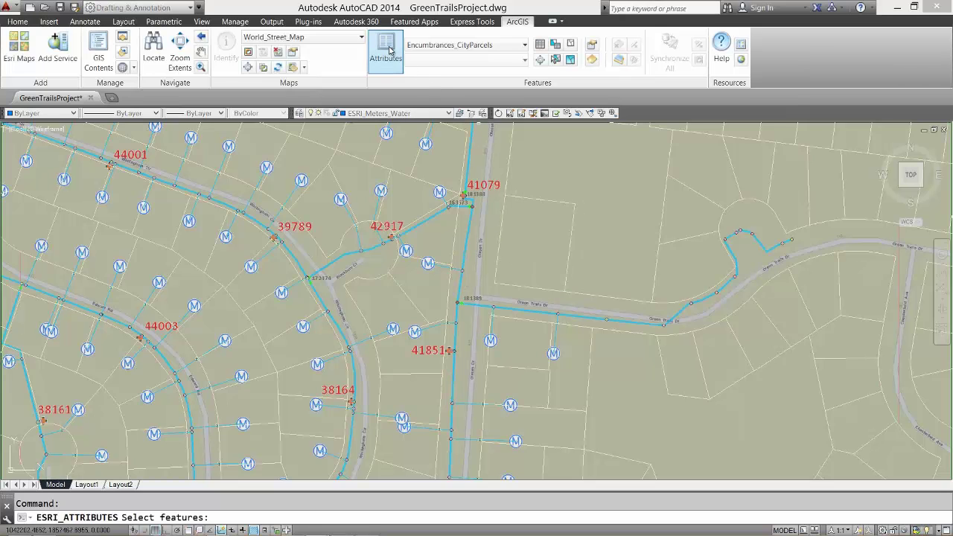
left_click(527, 197)
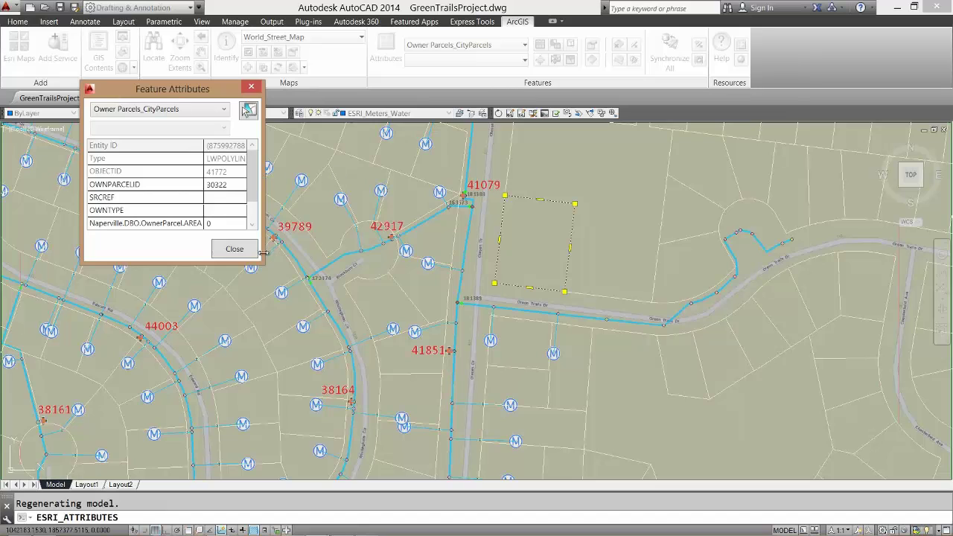
left_click_drag(263, 257, 313, 337)
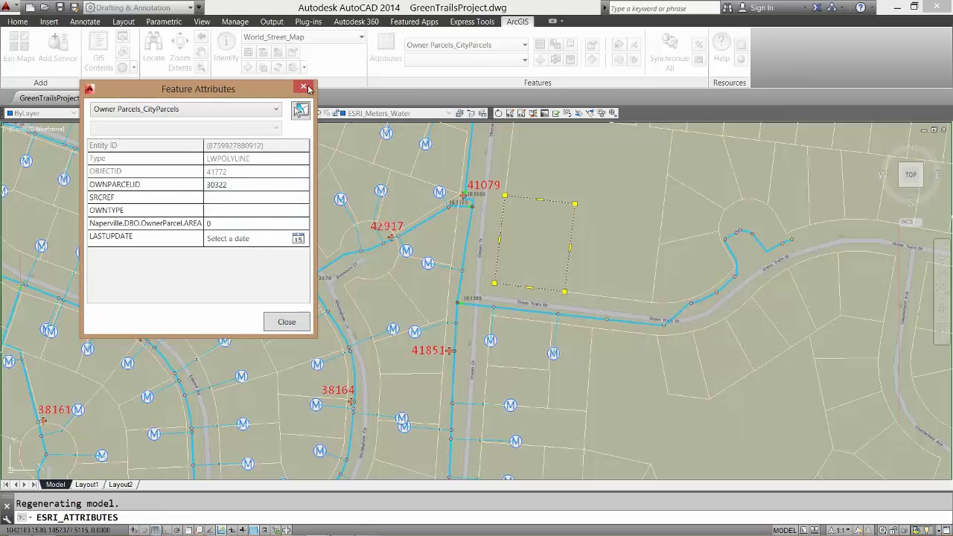
left_click(304, 88)
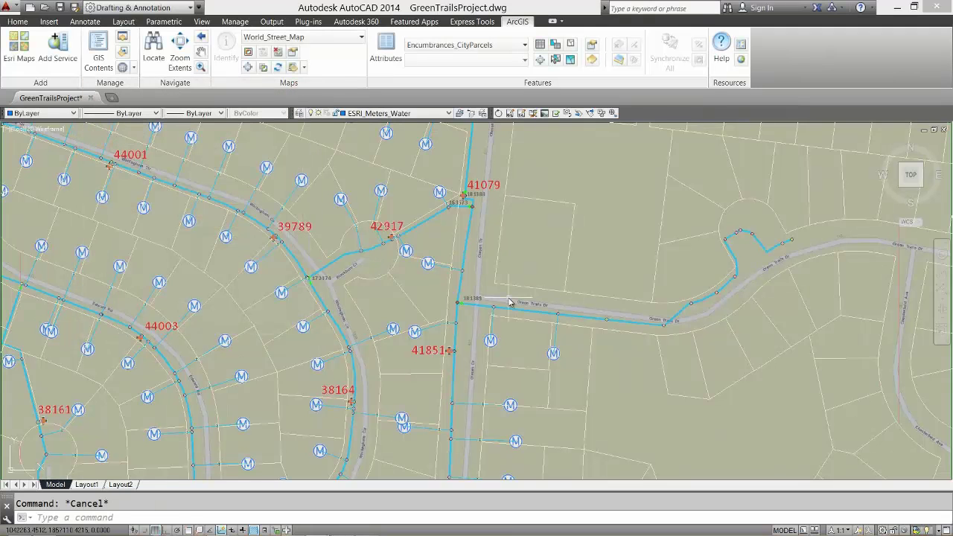
Add the lighthouse Water feature service for editing, bounded by the current view.
left_click(73, 58)
double_click(87, 91)
left_click(325, 177)
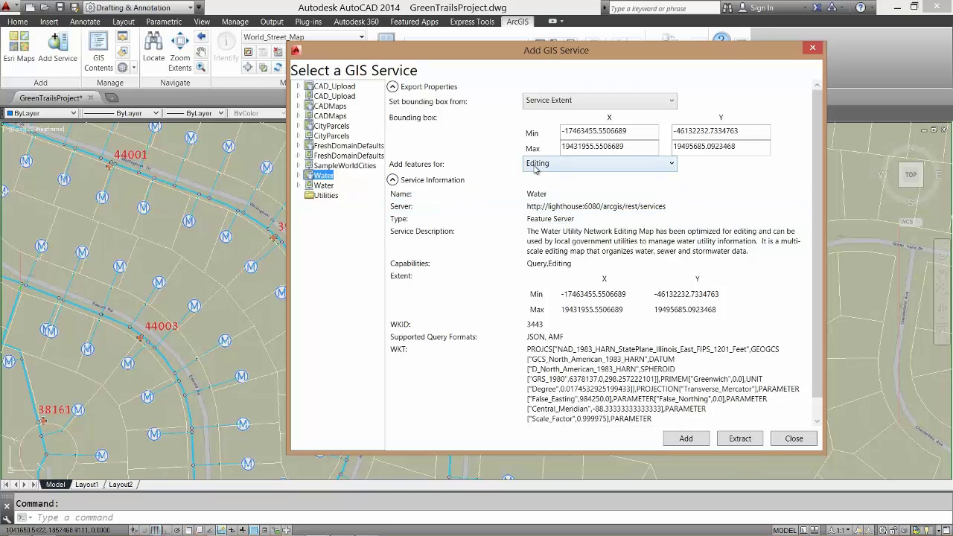
left_click(549, 104)
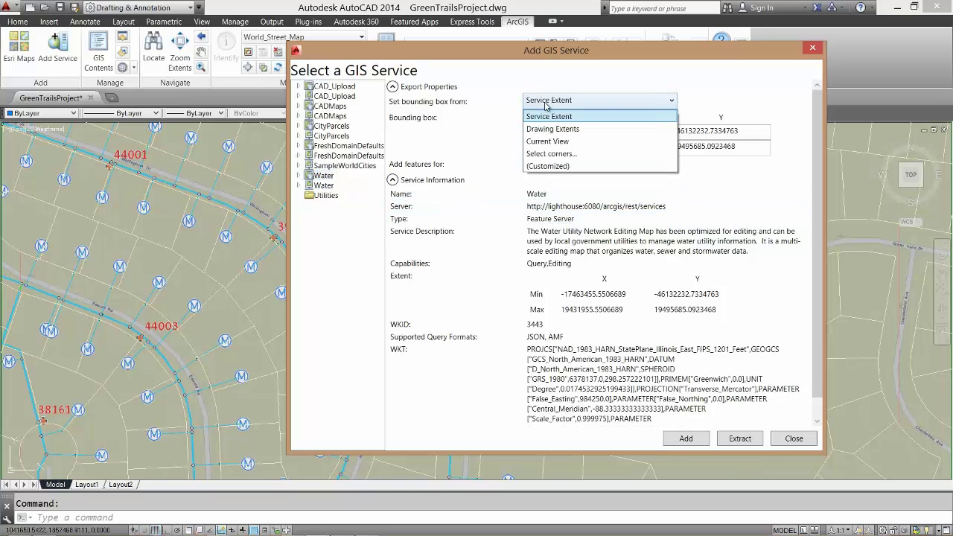
left_click(548, 141)
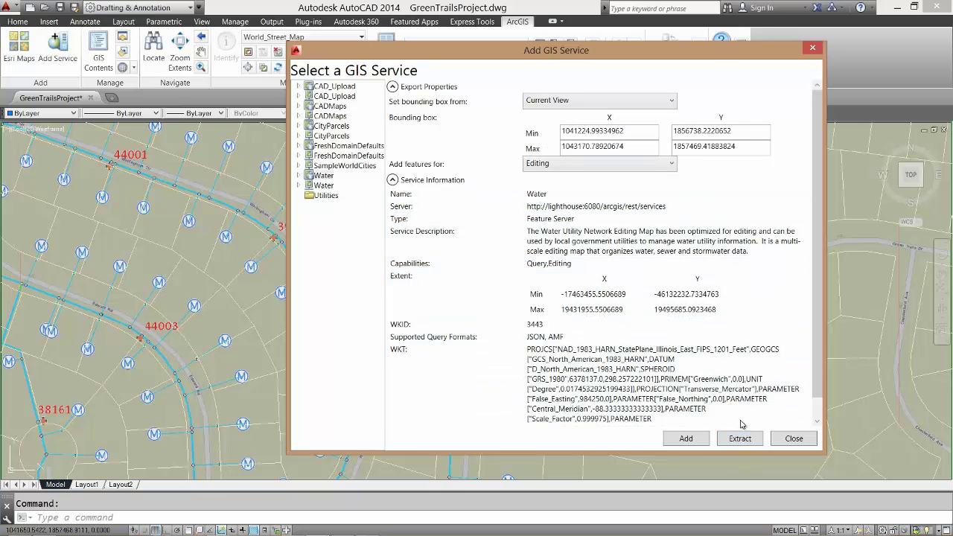
left_click(687, 440)
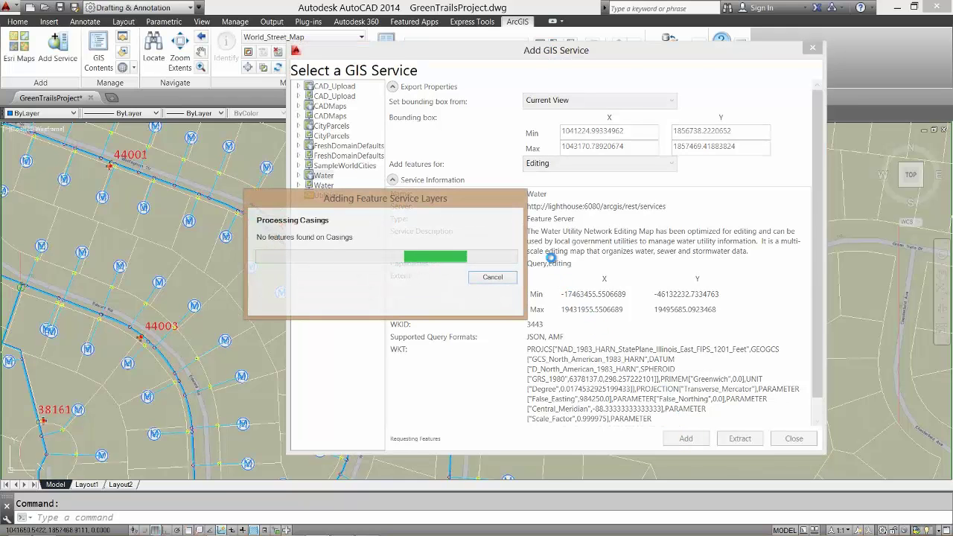
left_click(791, 439)
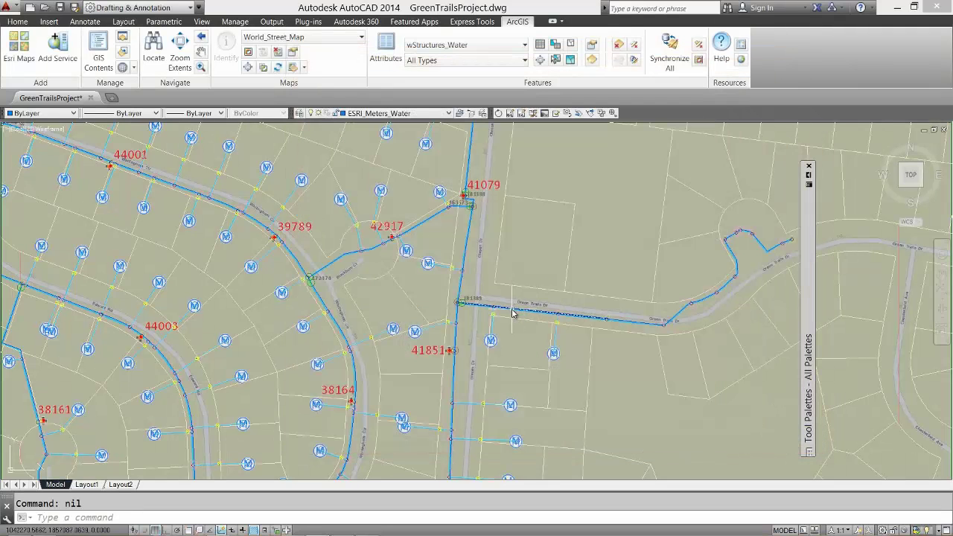
left_click(511, 308)
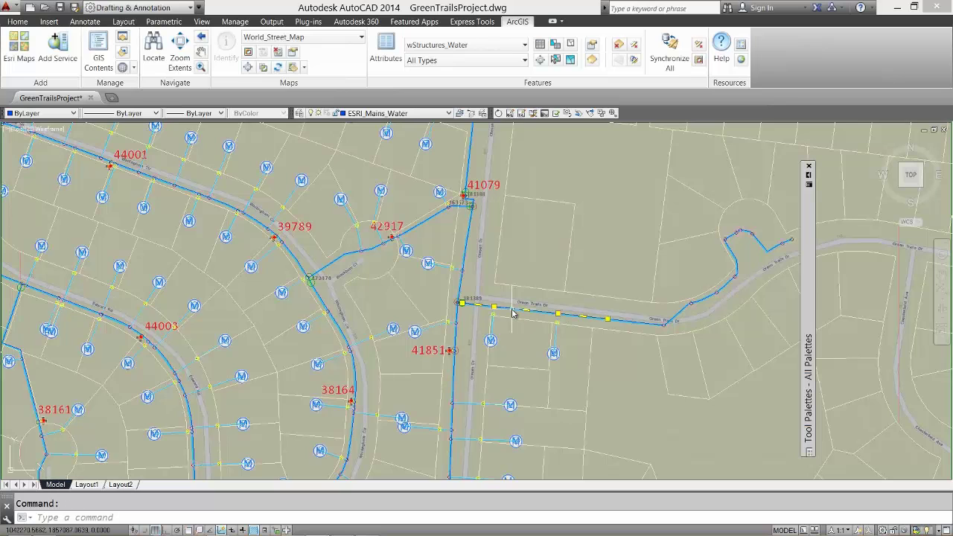
left_click(386, 52)
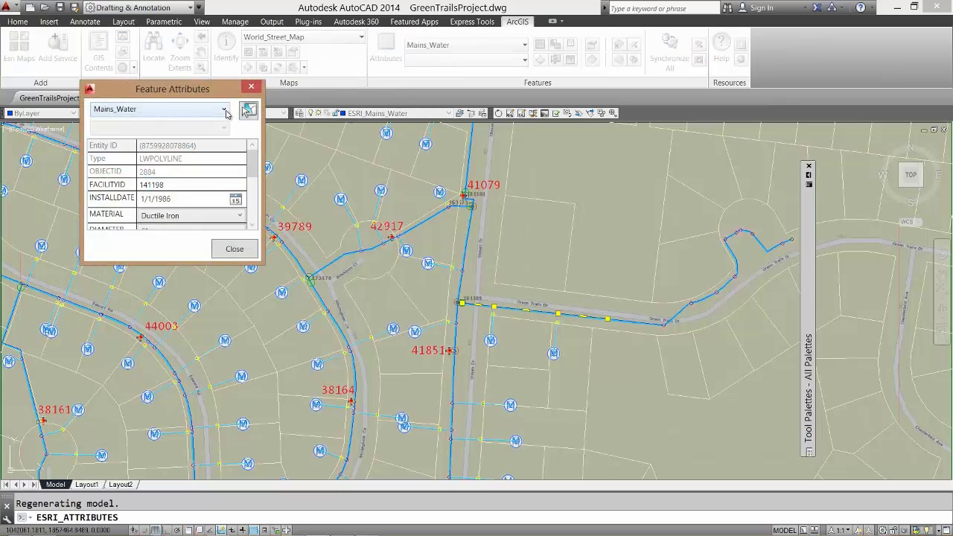
left_click_drag(262, 263, 328, 402)
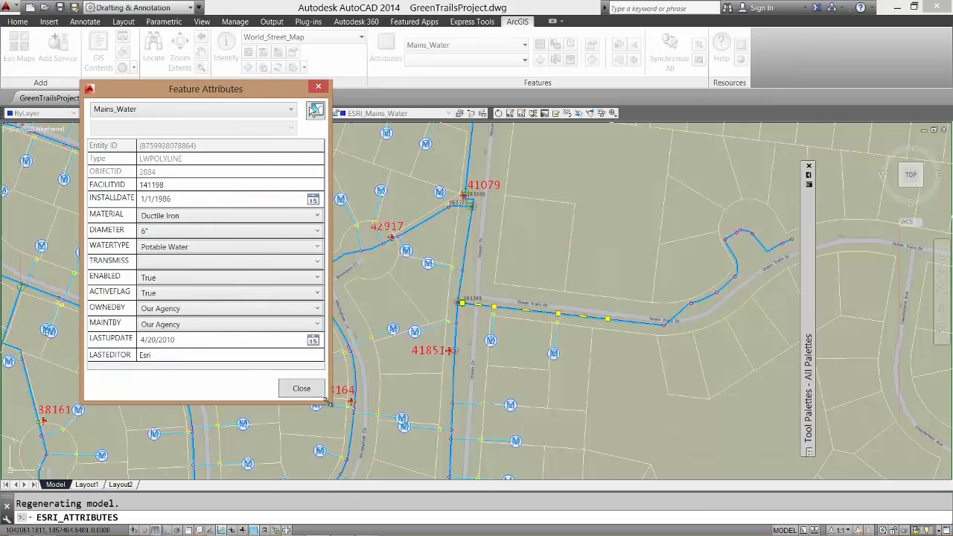
left_click(276, 250)
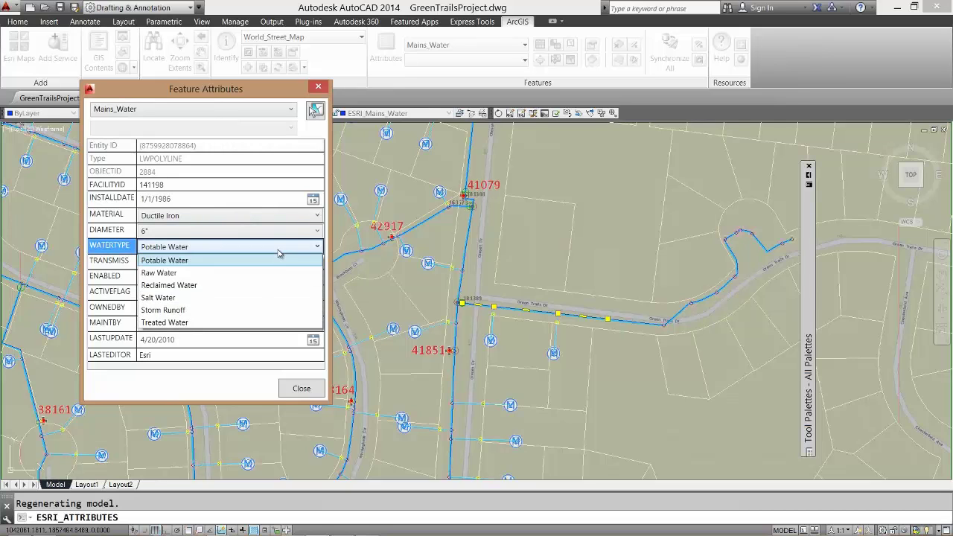
left_click(320, 88)
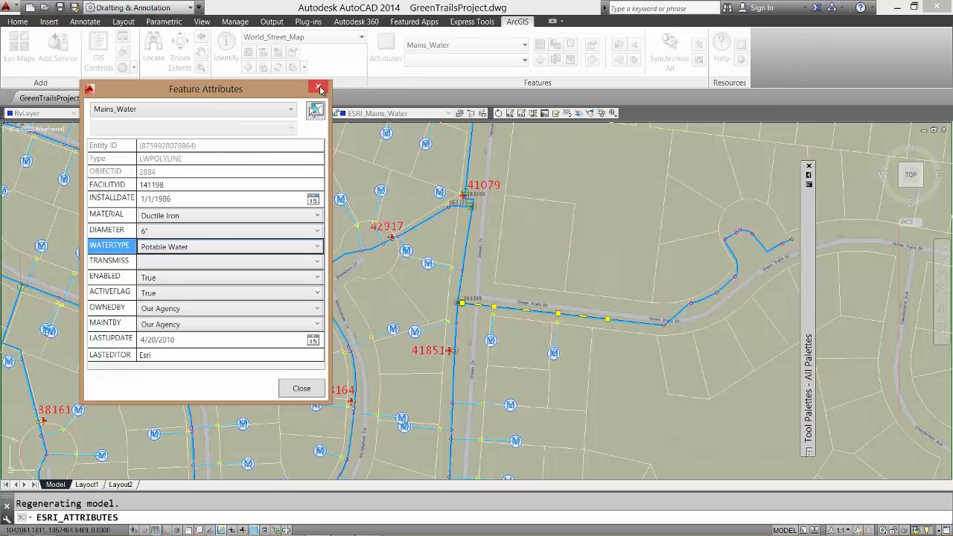
left_click(320, 88)
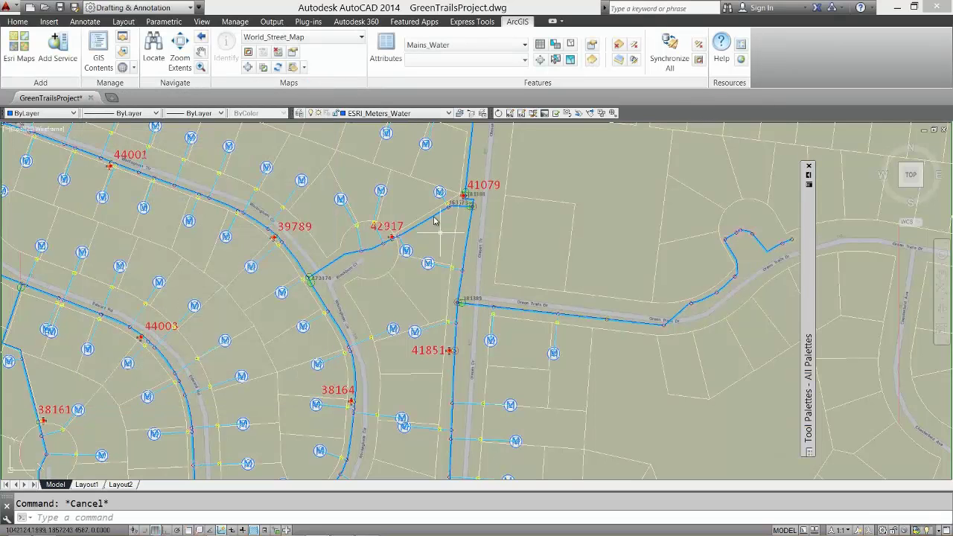
Switch the active map to Water and start exporting it as a local image.
left_click(360, 38)
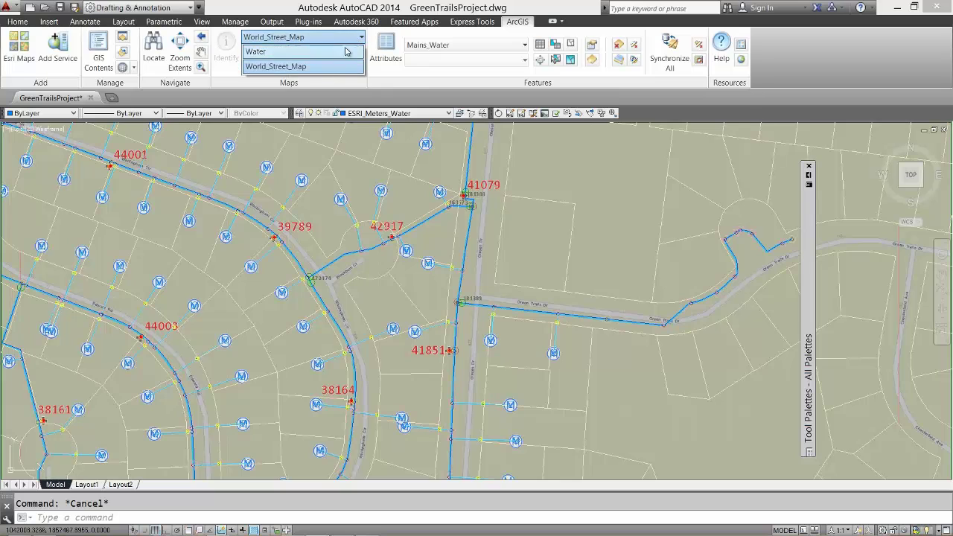
left_click(343, 53)
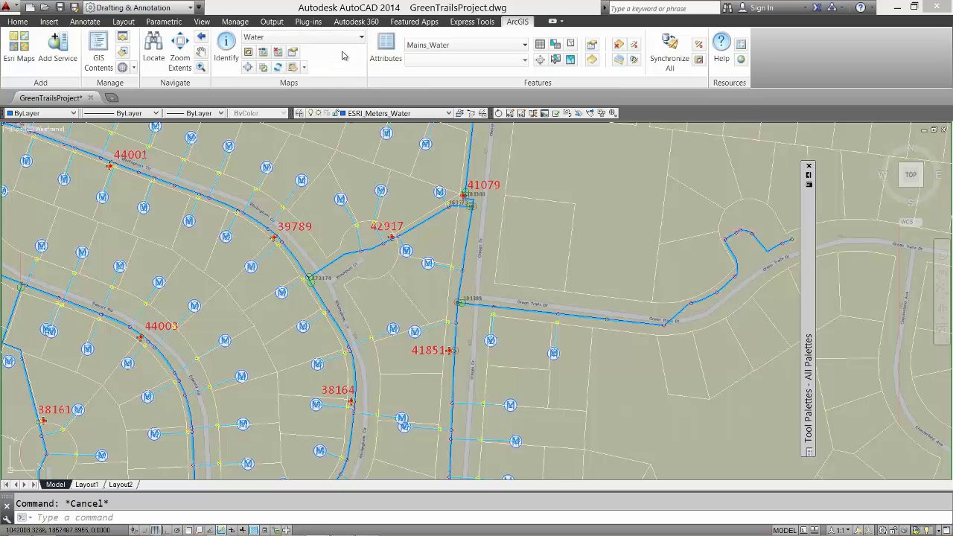
left_click(262, 53)
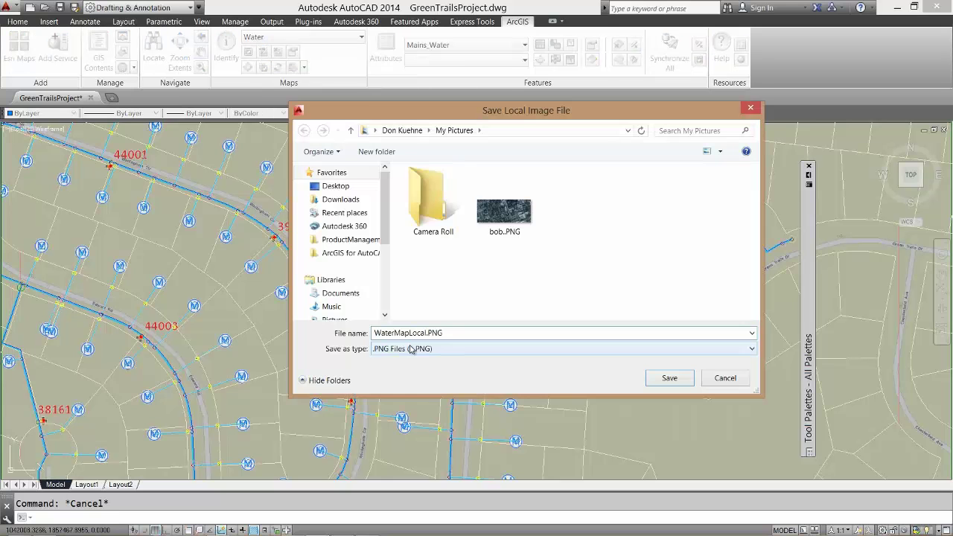
Save the WaterMapLocal.PNG image, then close GreenTrailsProject.dwg, saving its changes.
left_click(660, 378)
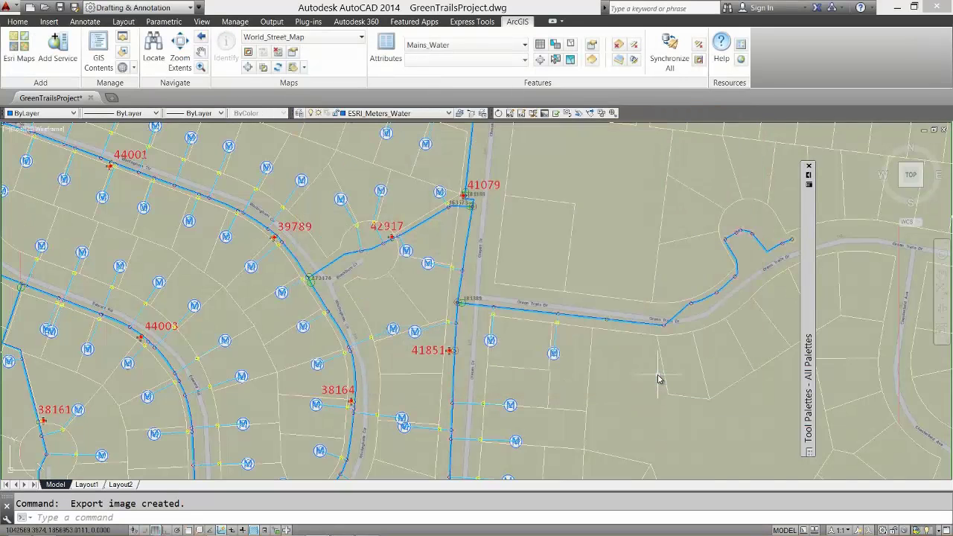
left_click(13, 7)
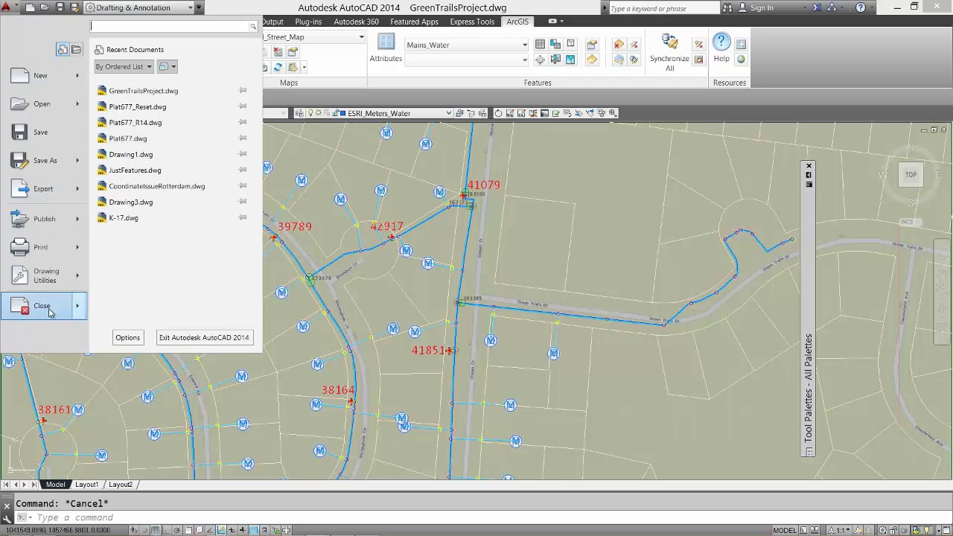
left_click(46, 307)
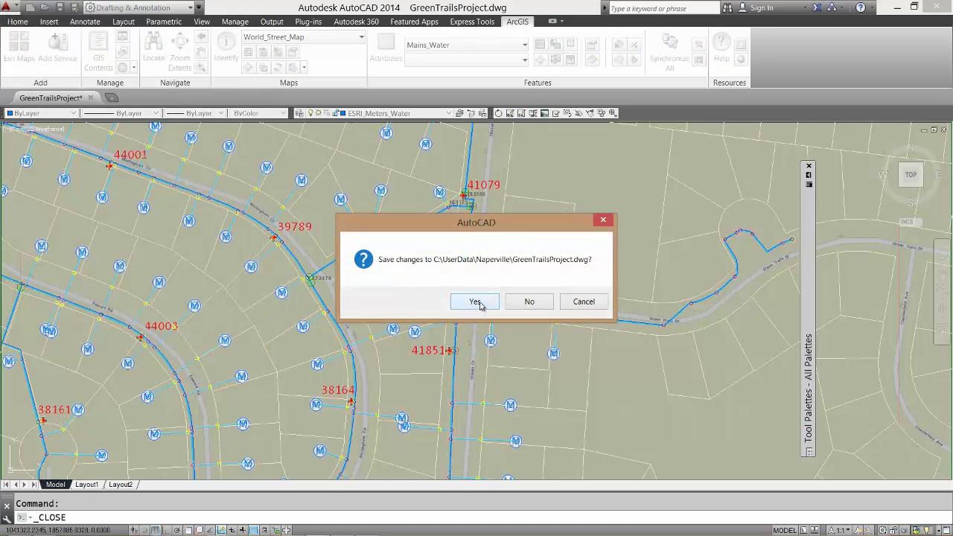
left_click(479, 302)
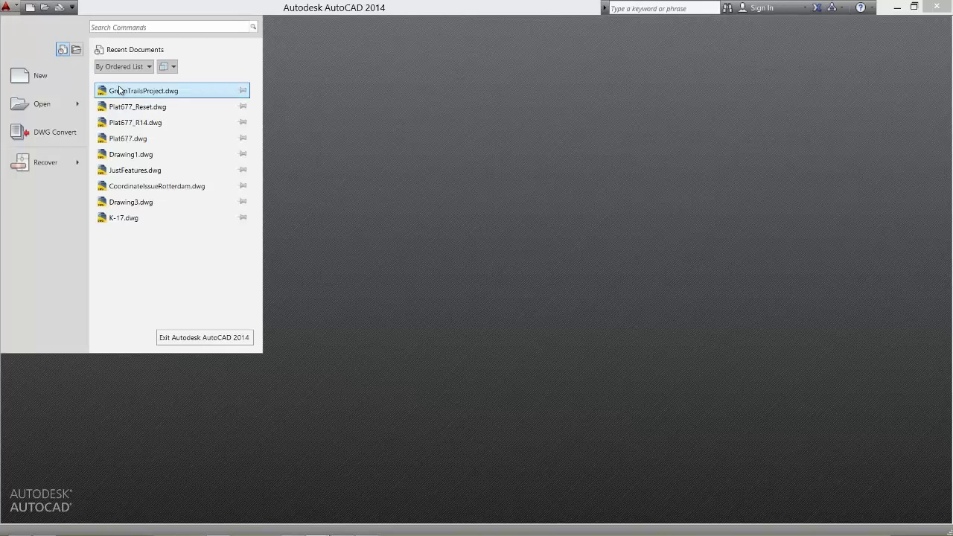
Reopen GreenTrailsProject.dwg and review the east parcel's attributes, including OWNPARCELID 30322.
left_click(119, 90)
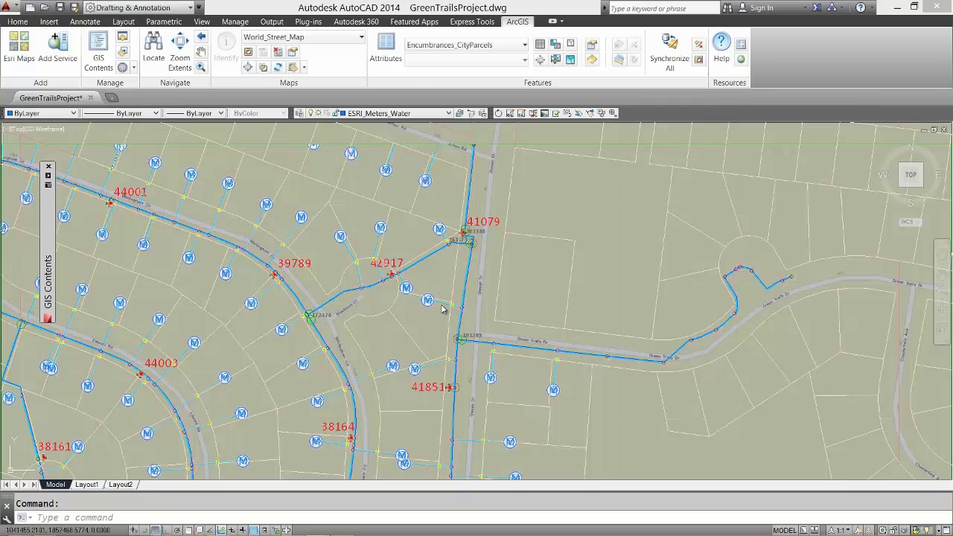
left_click(551, 241)
left_click(386, 53)
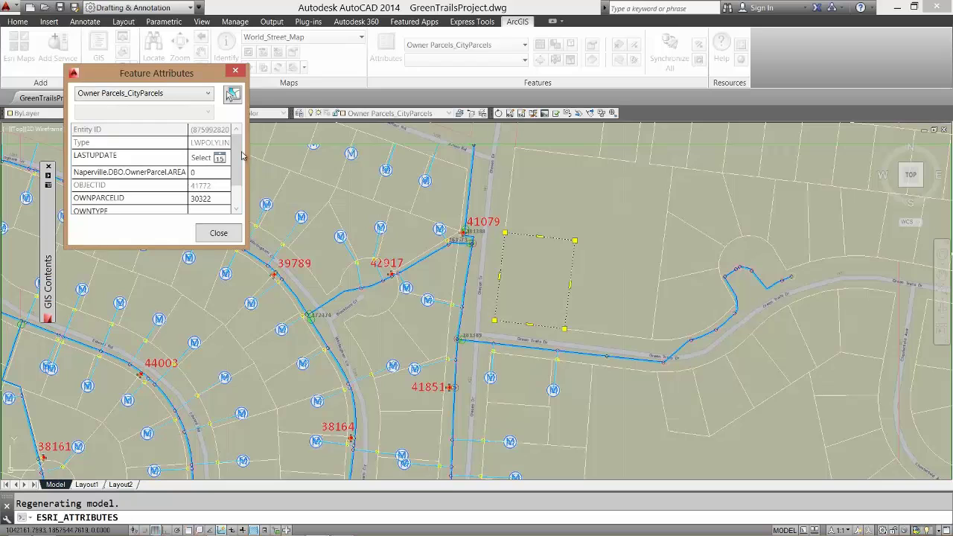
scroll(242, 155, "down", 2)
scroll(242, 156, "up", 2)
left_click(233, 93)
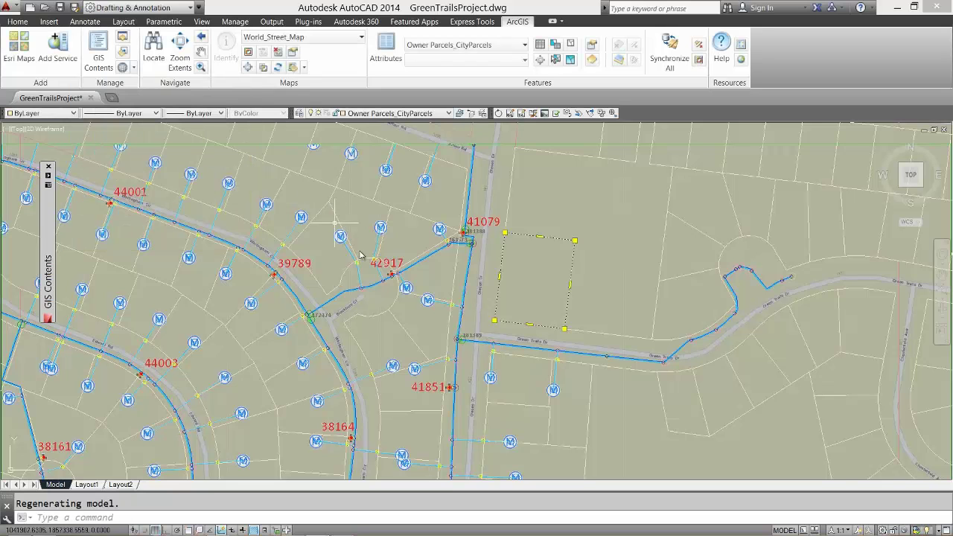
key("Escape")
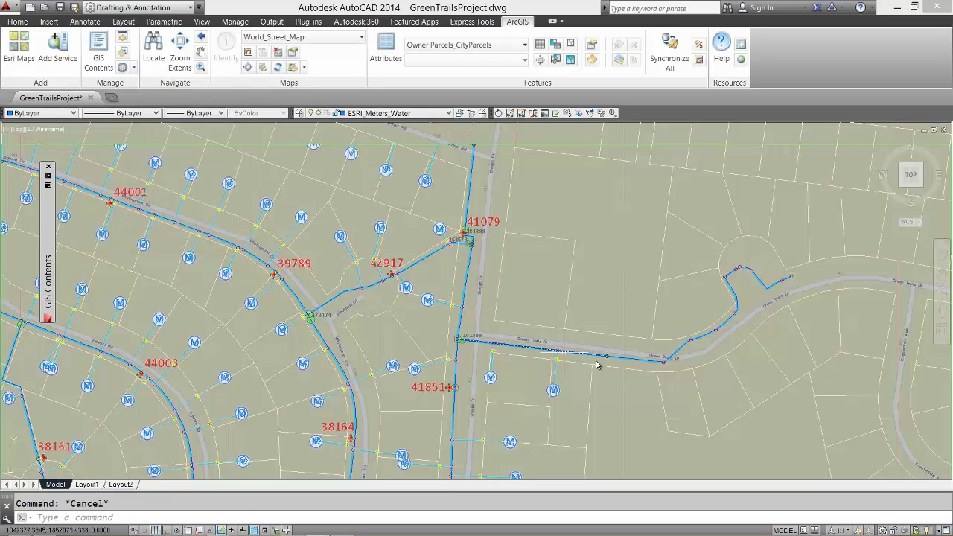
left_click(680, 348)
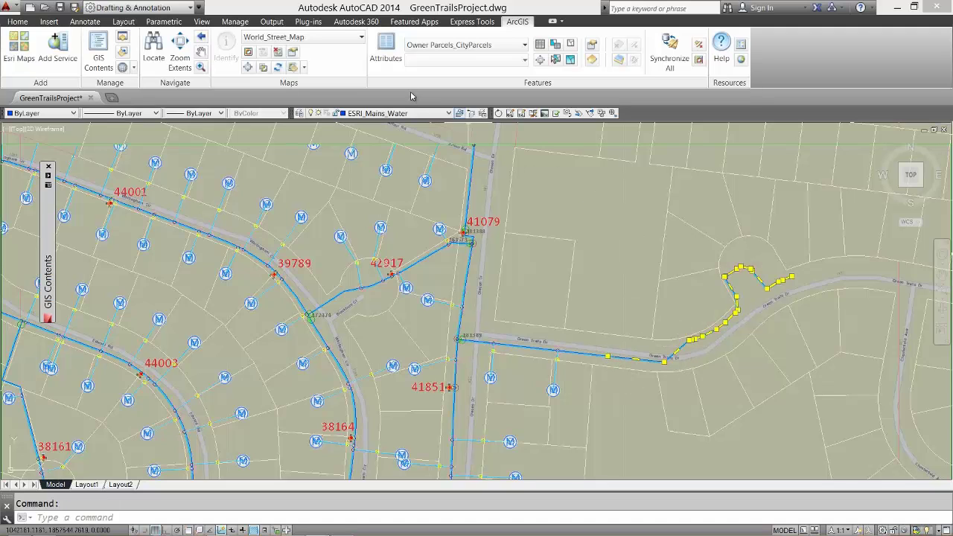
left_click(385, 49)
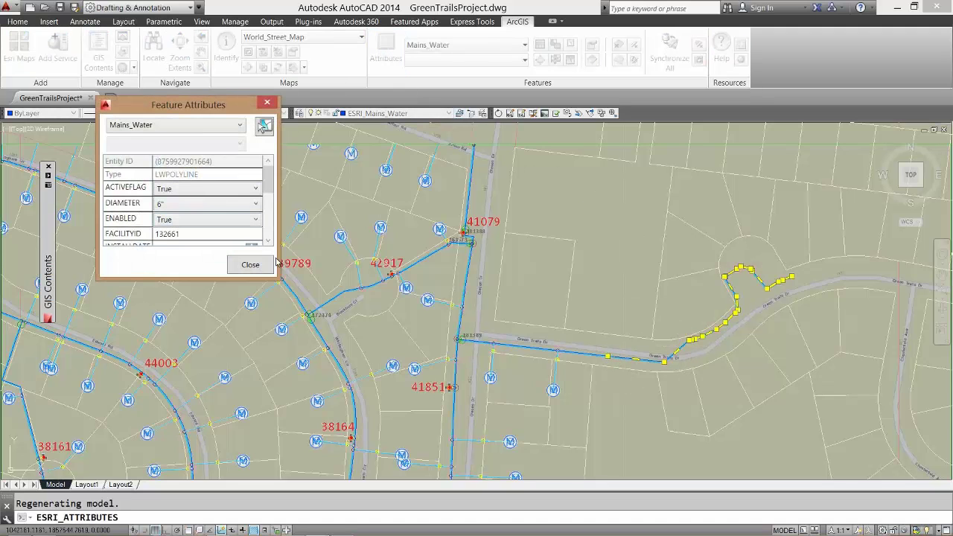
left_click_drag(277, 279, 321, 356)
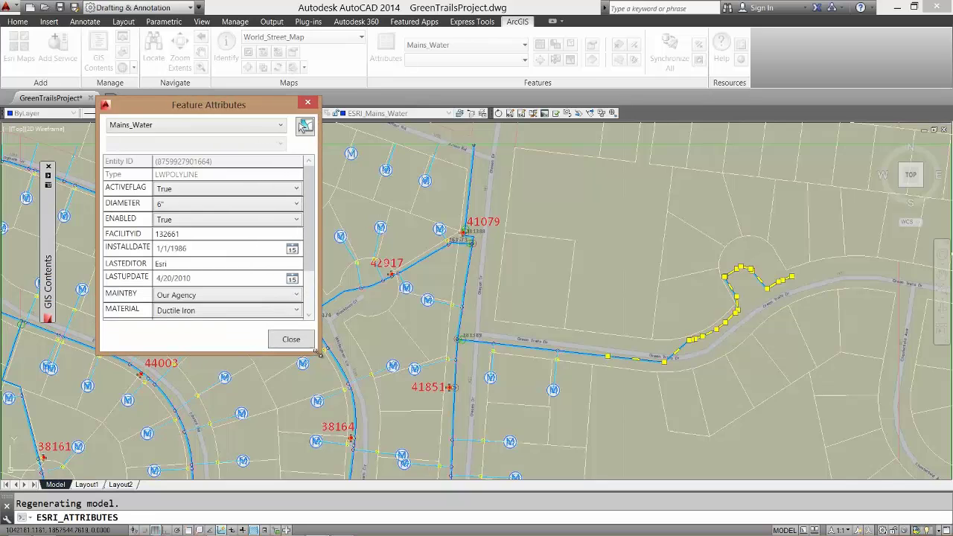
left_click(308, 102)
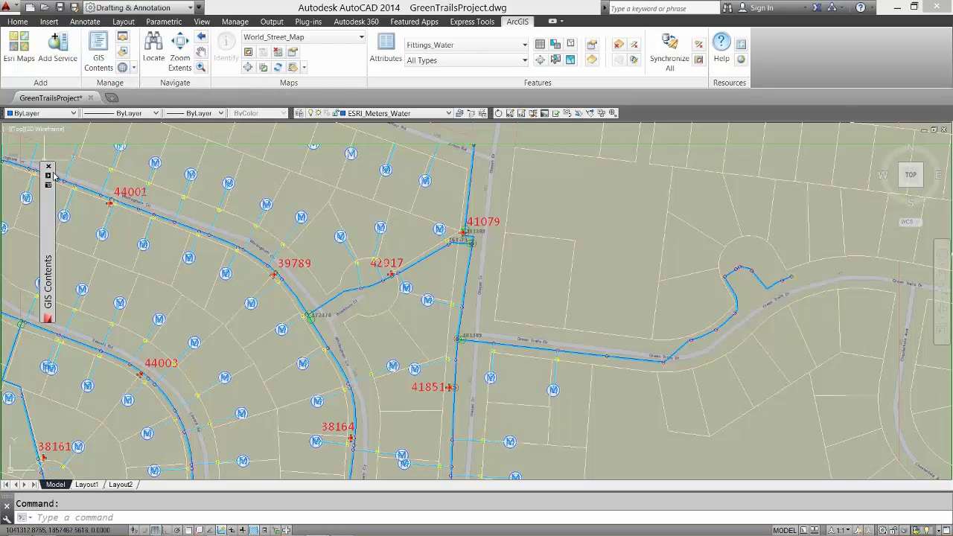
Hide the World_Street_Map basemap and add World Imagery from Esri Maps instead.
mouse_move(47, 177)
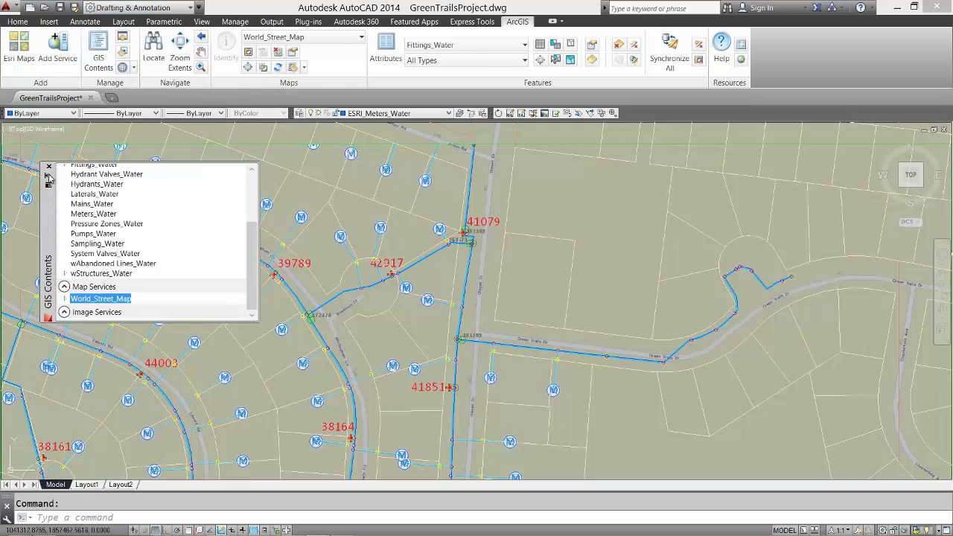
right_click(105, 304)
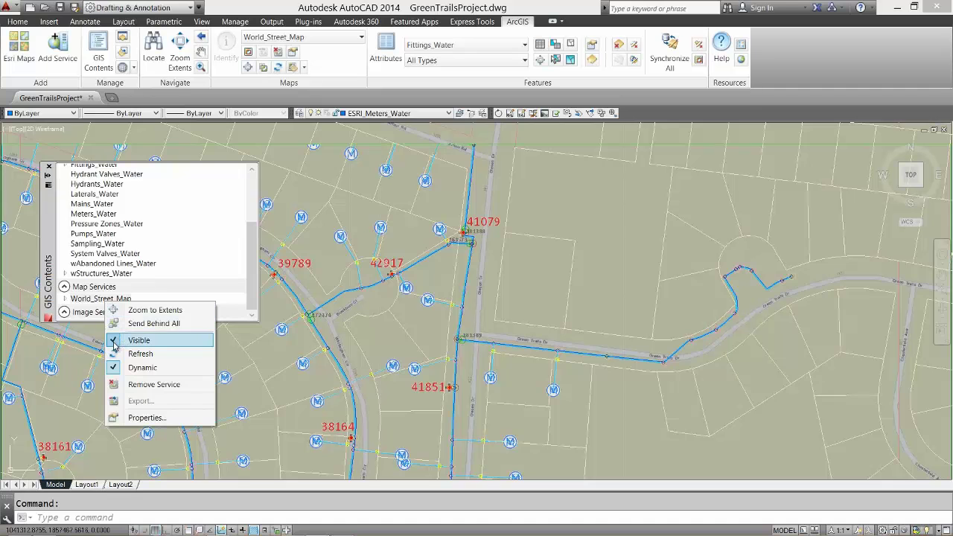
left_click(114, 341)
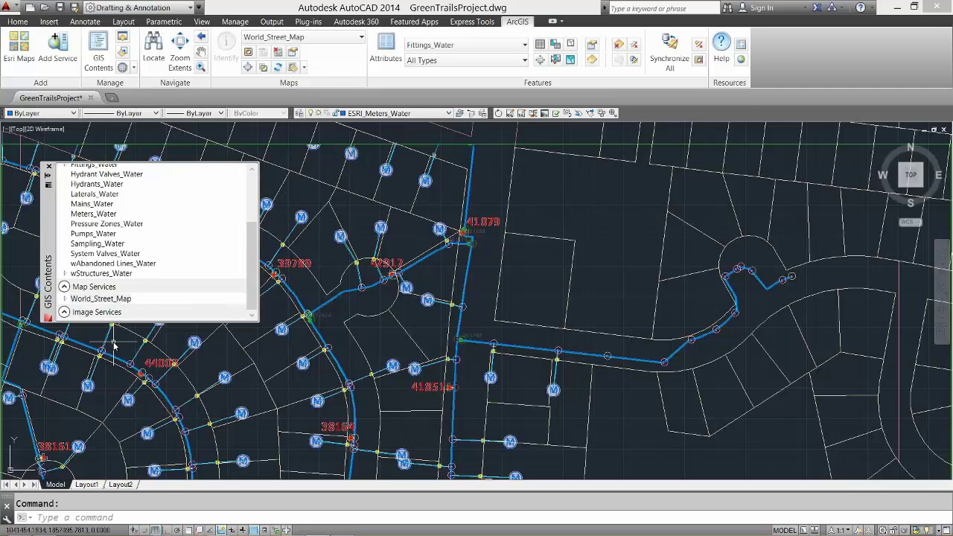
left_click(18, 46)
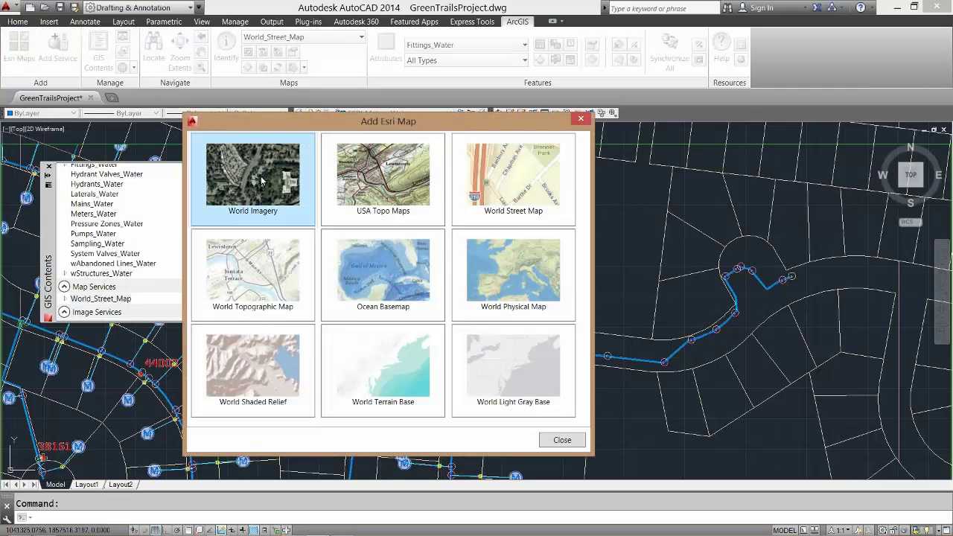
left_click(260, 179)
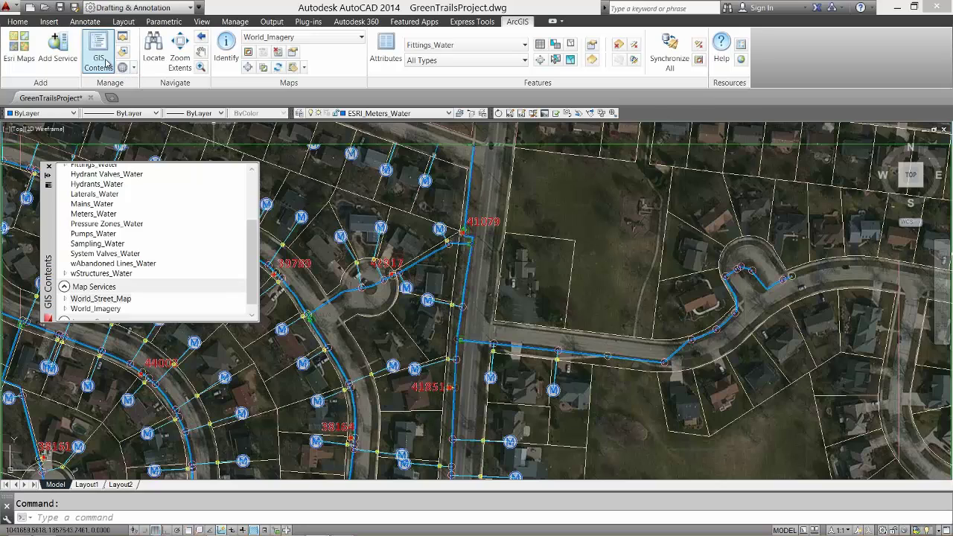
Add the Specialty Soil_Survey_Map service from services.arcgisonline.com to the drawing.
left_click(57, 48)
scroll(177, 275, "down", 1)
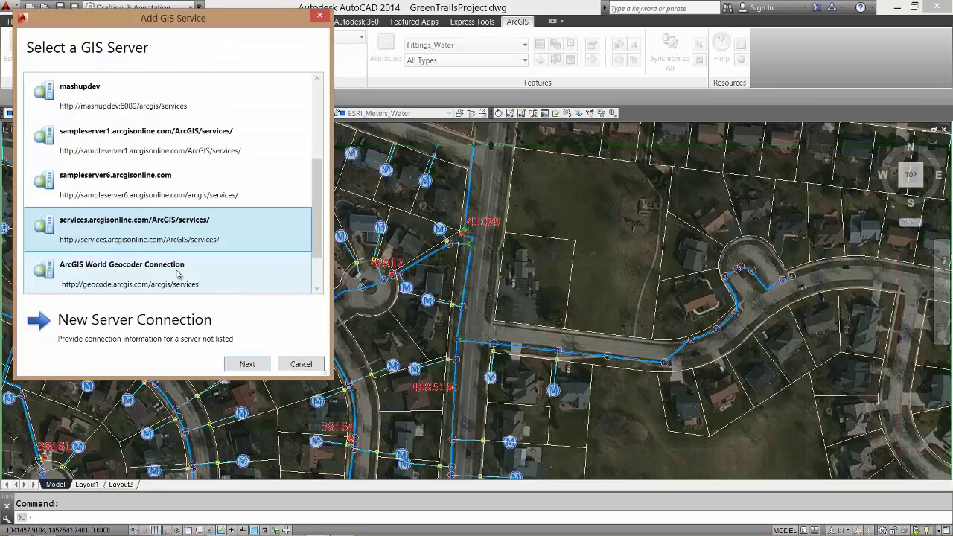
left_click(265, 364)
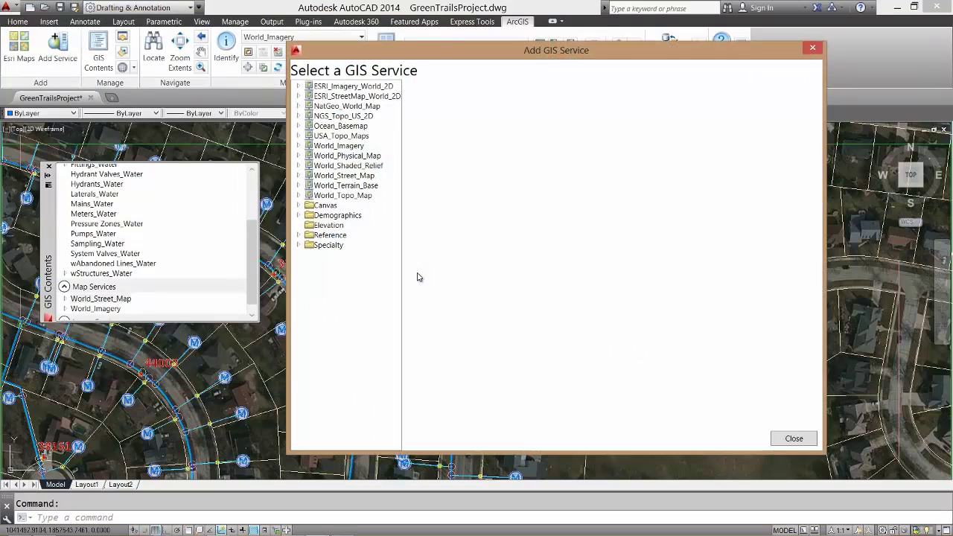
left_click(298, 246)
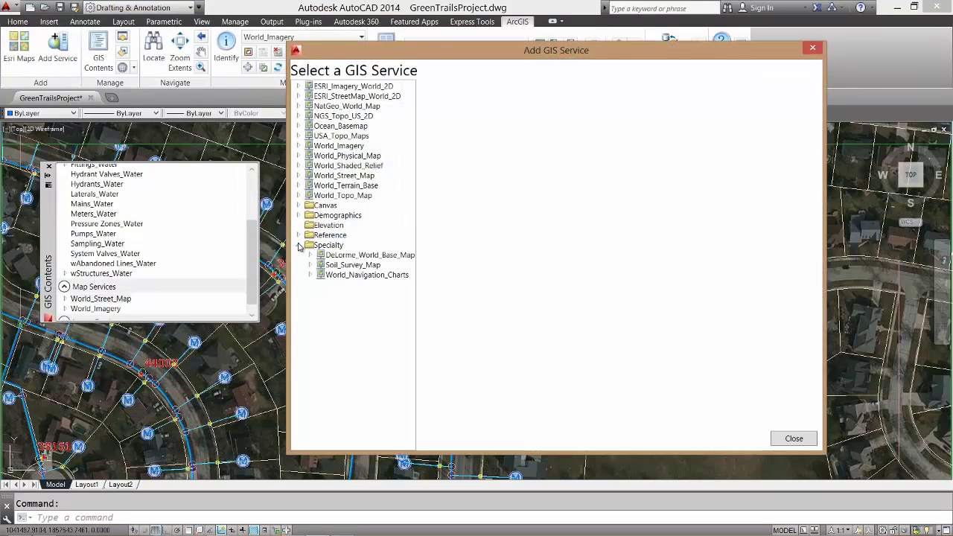
left_click(350, 266)
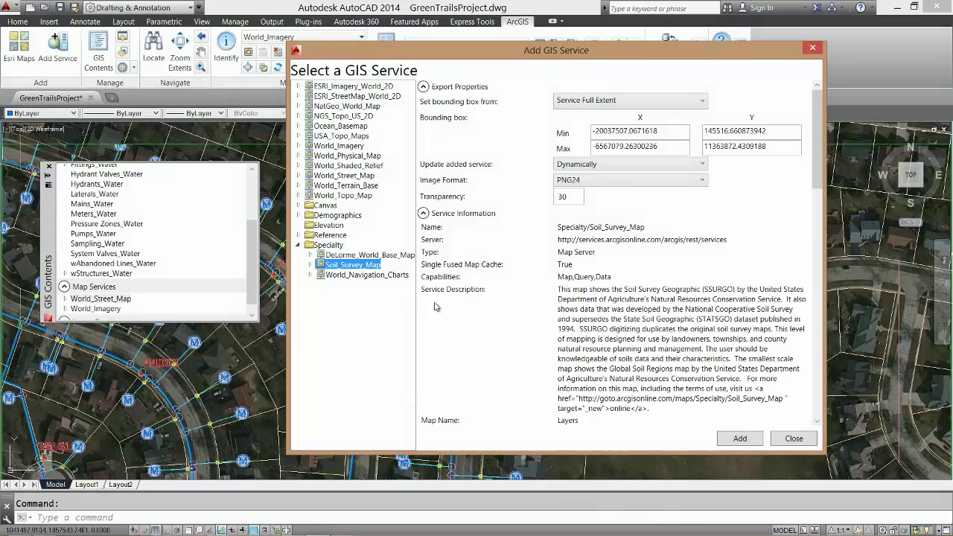
left_click(730, 443)
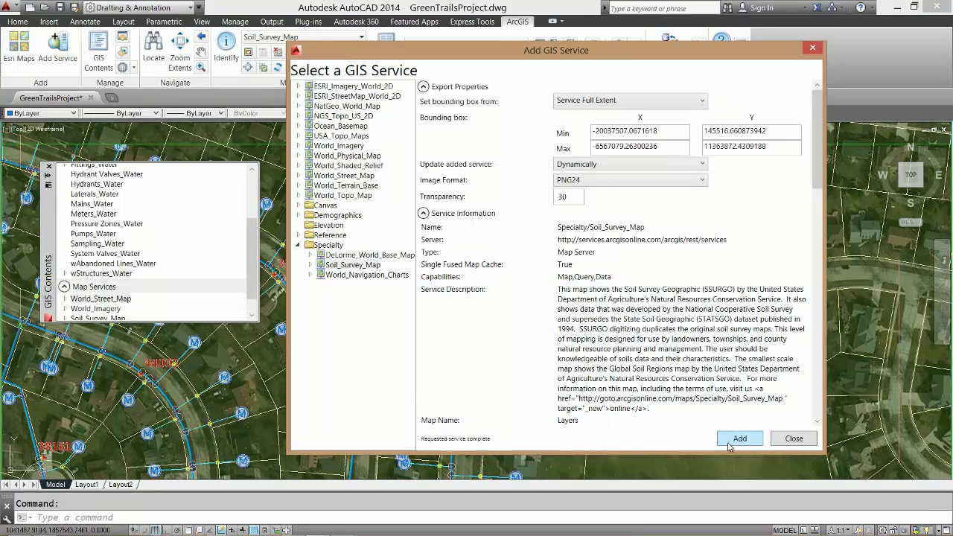
left_click(799, 441)
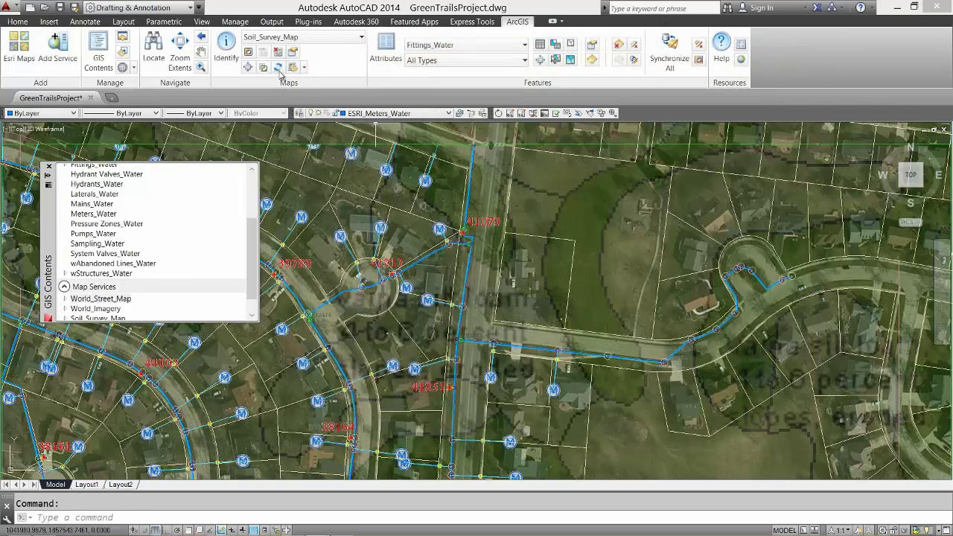
left_click(230, 49)
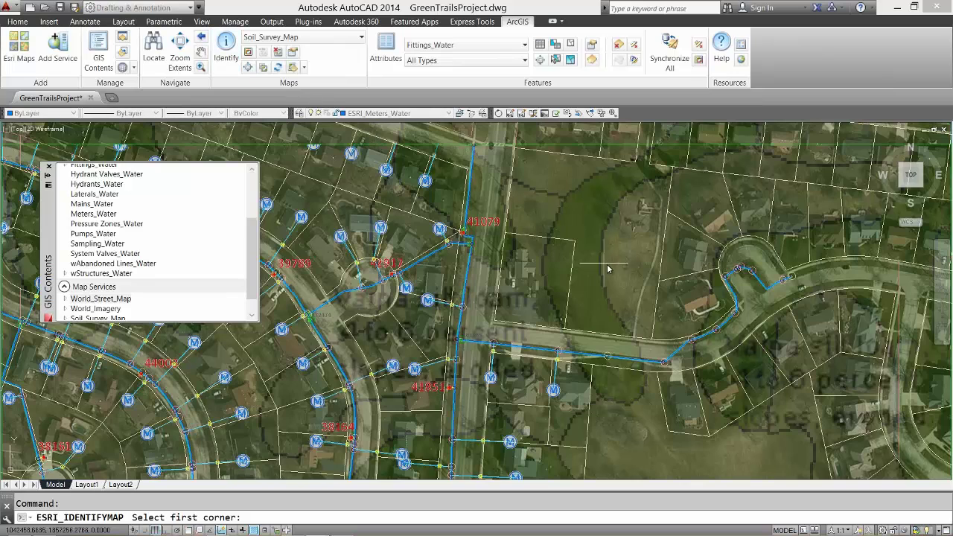
left_click(599, 282)
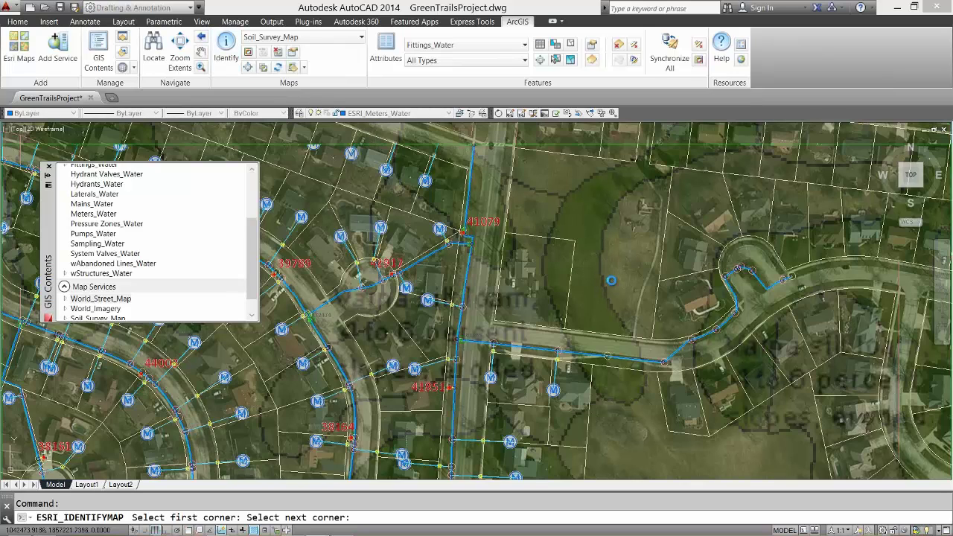
left_click(611, 281)
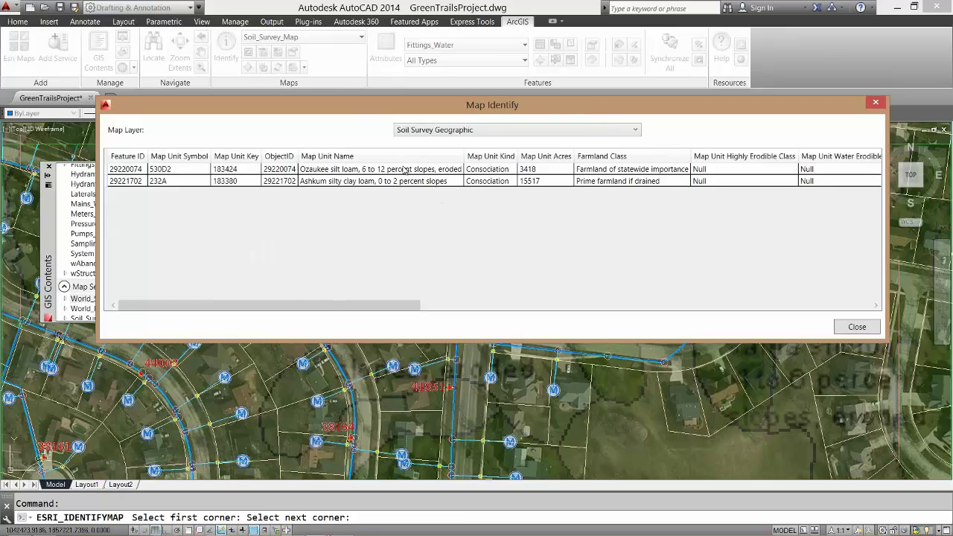
left_click(876, 103)
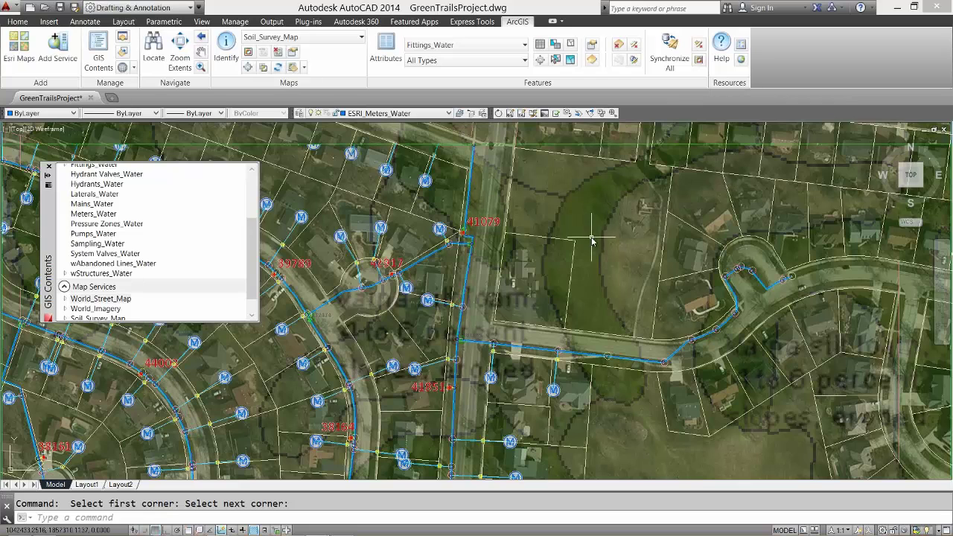
Delete the Soil_Survey_Map layer from GIS Contents and show the tool palettes.
left_click(117, 319)
key("Delete")
key("ctrl+3")
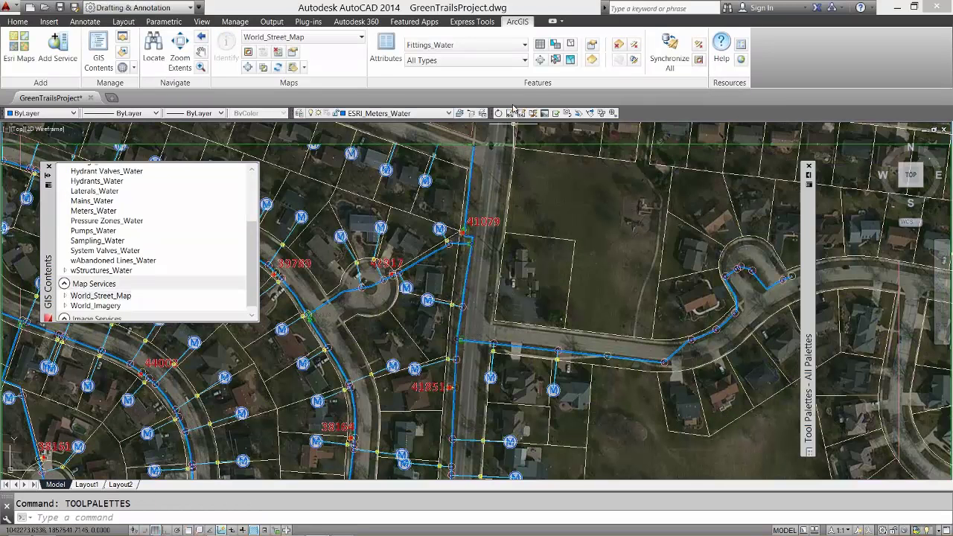
Select the Tee-type water fittings and zoom in close on a tee along the main.
left_click(524, 60)
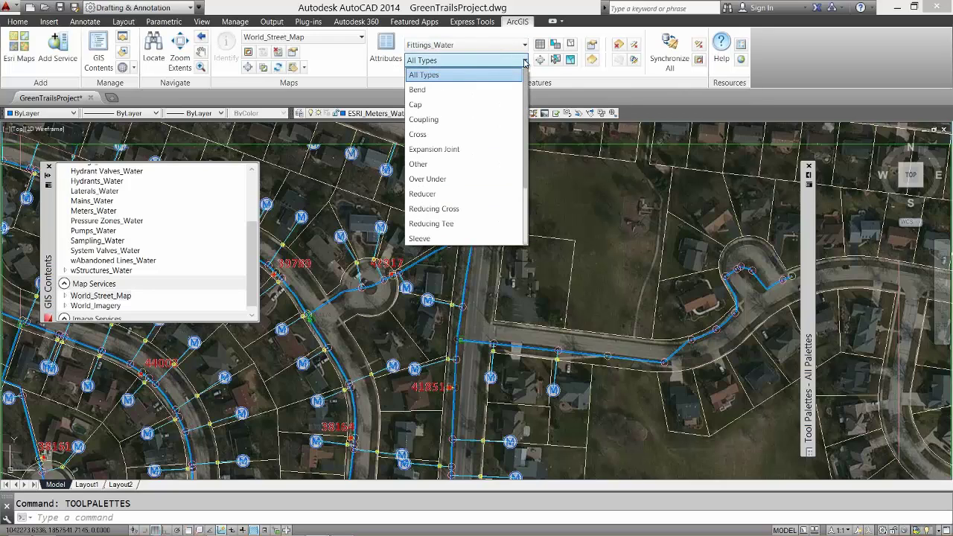
scroll(519, 163, "down", 2)
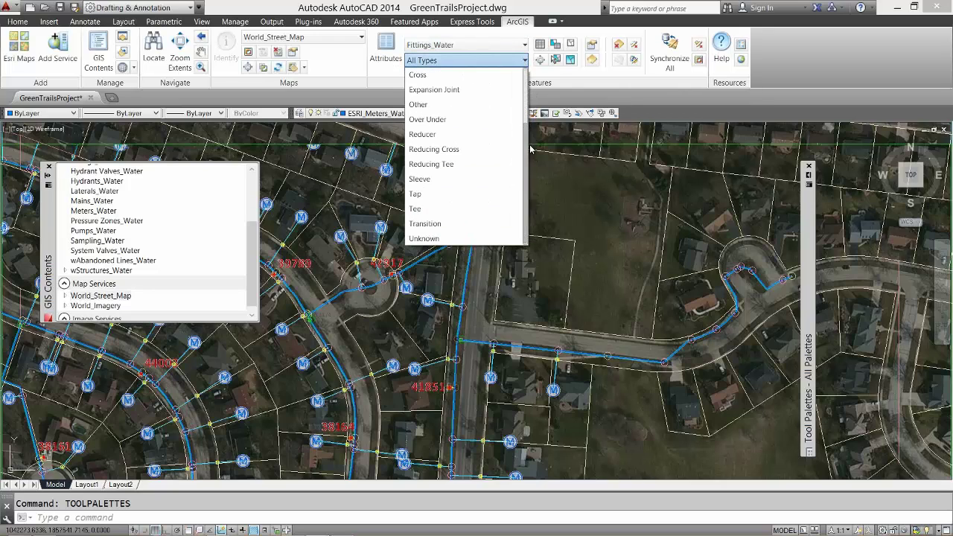
left_click(437, 210)
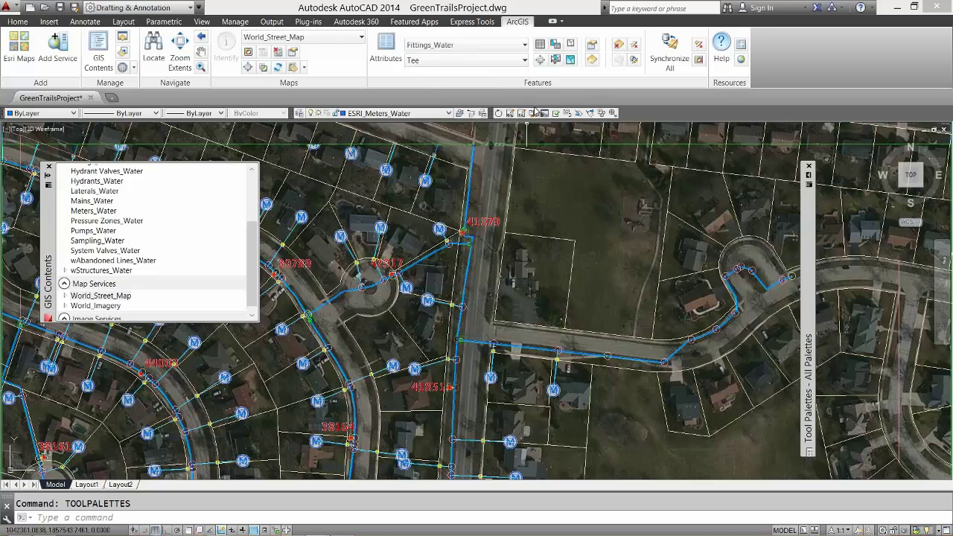
left_click(571, 60)
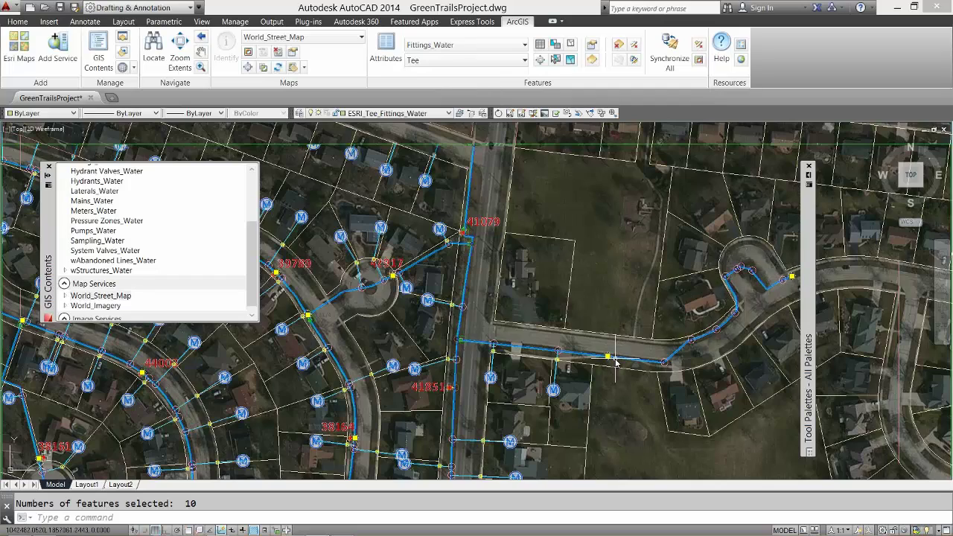
scroll(616, 362, "up", 5)
middle_click_drag(506, 308, 465, 233)
key("Escape")
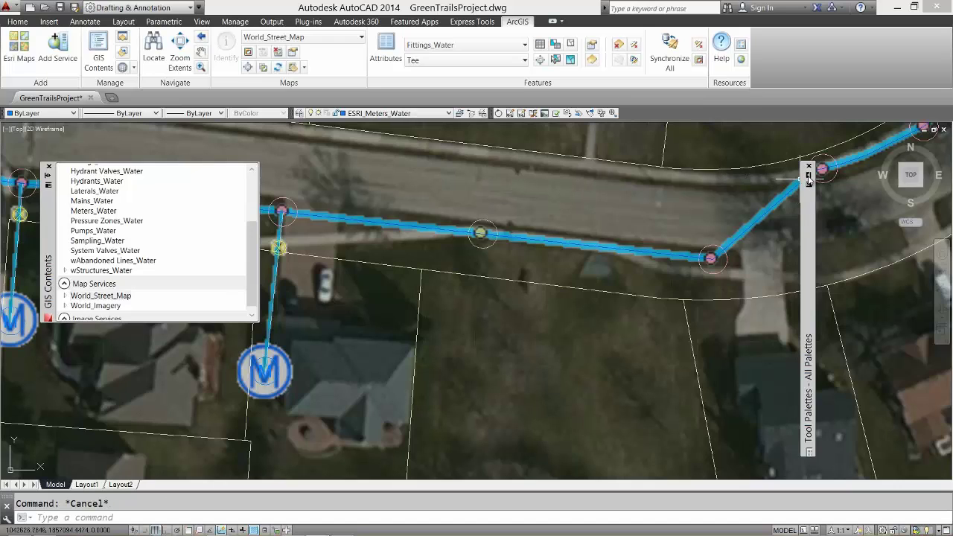
Draw a short Laterals_Water line running down from the tee on the main.
mouse_move(809, 181)
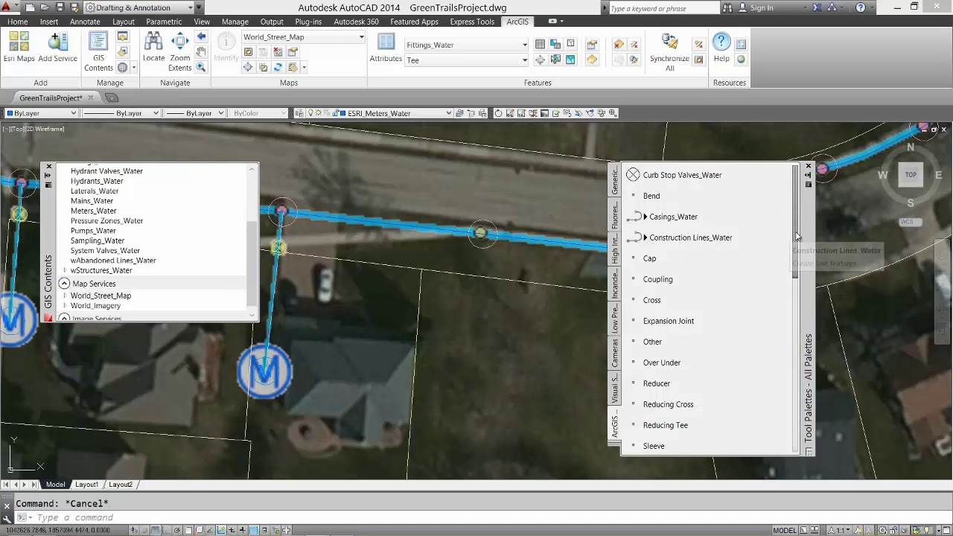
left_click_drag(797, 237, 797, 367)
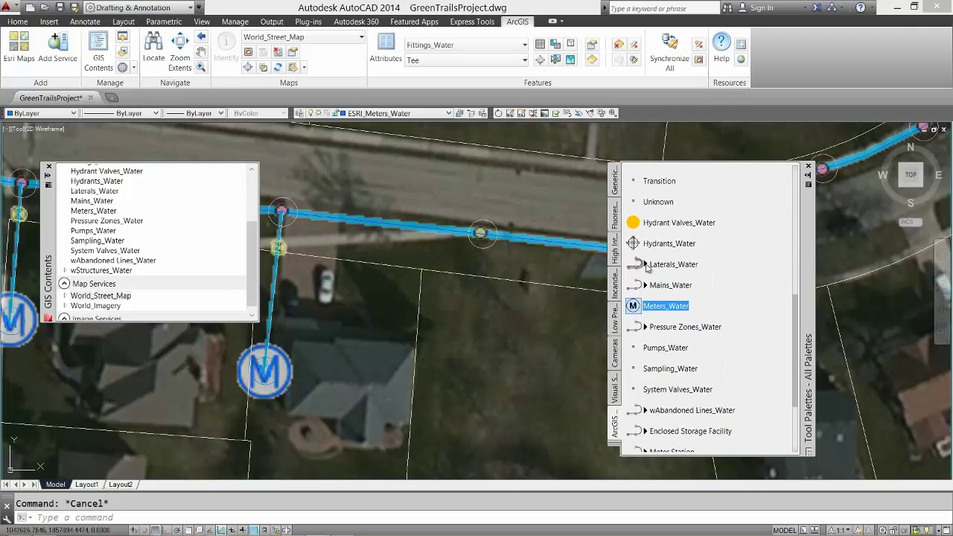
left_click_drag(647, 269, 482, 233)
left_click(481, 234)
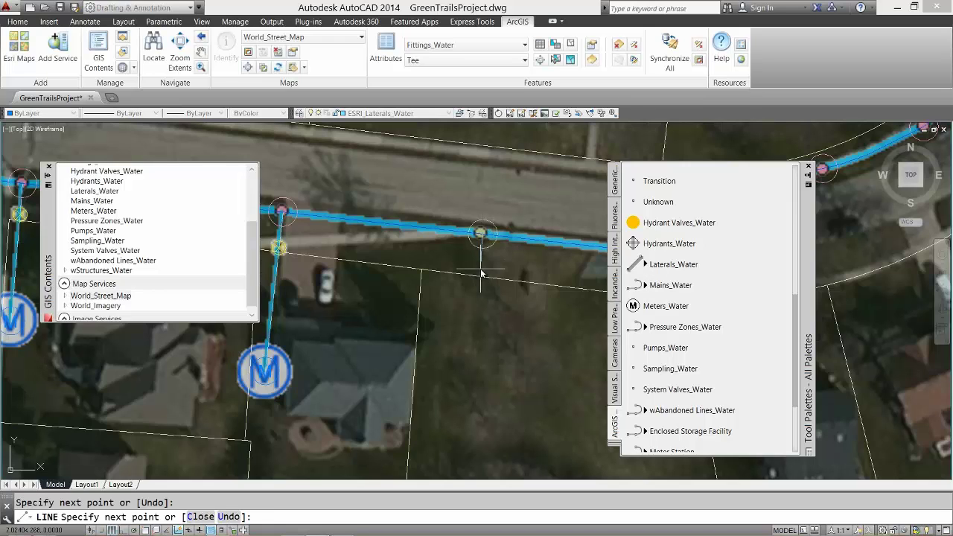
left_click(481, 269)
key("Return")
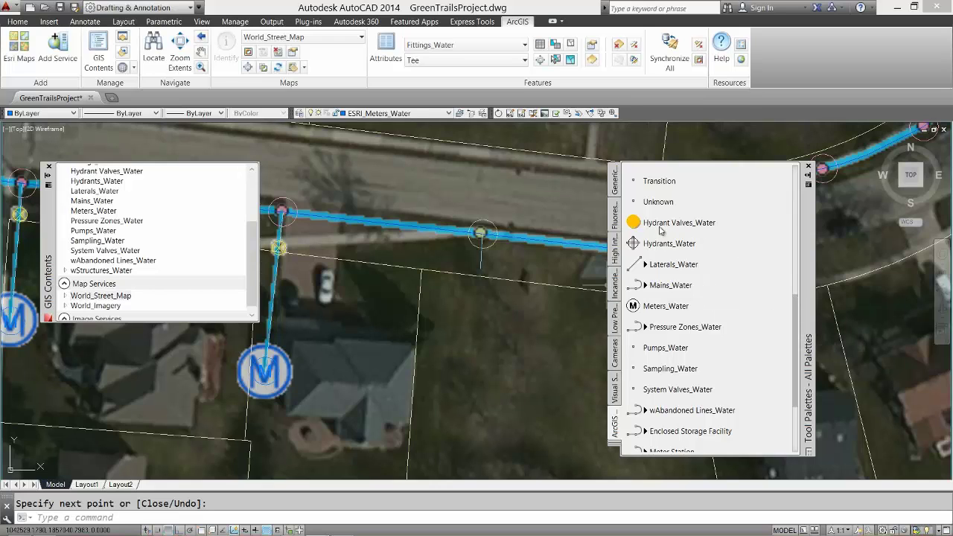
Place a hydrant valve on the new lateral and a new hydrant at its end.
left_click(659, 227)
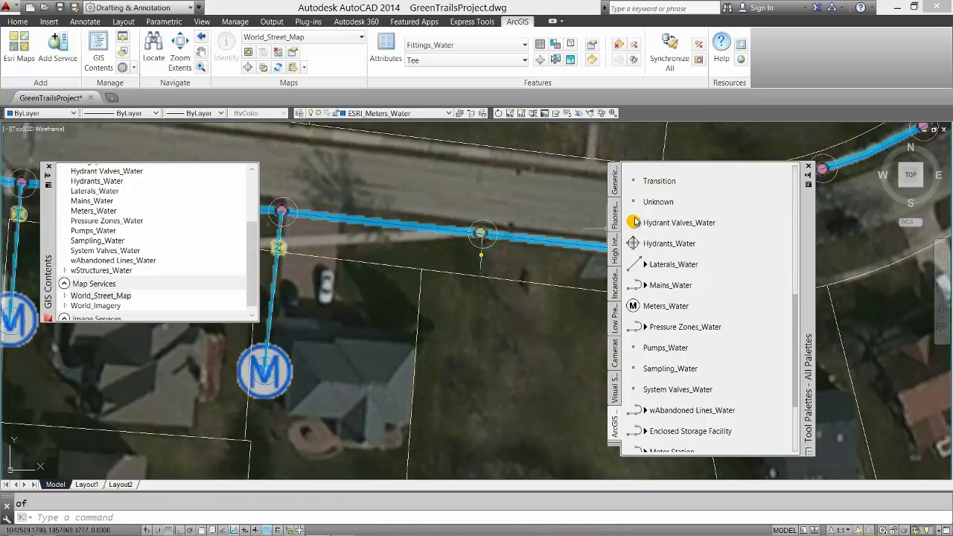
left_click(634, 243)
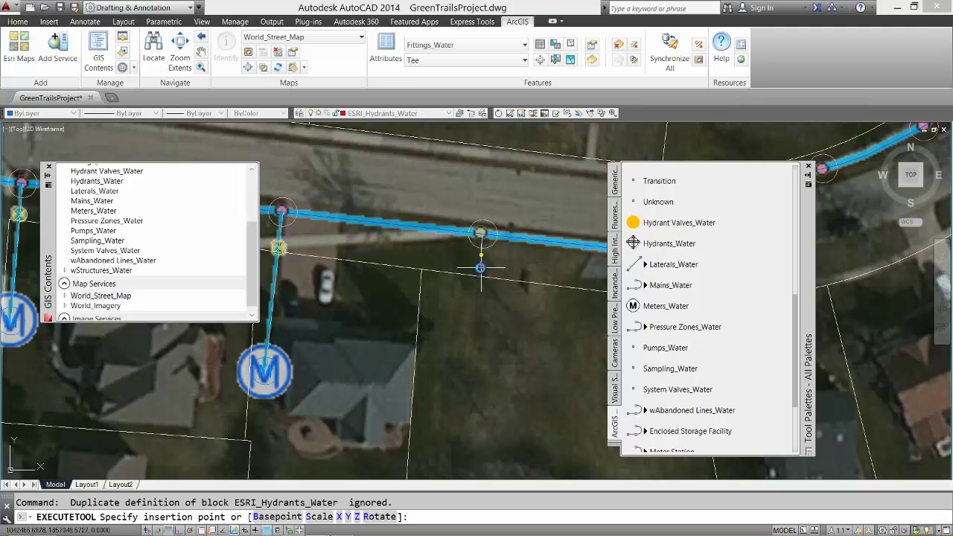
left_click(481, 268)
left_click(387, 43)
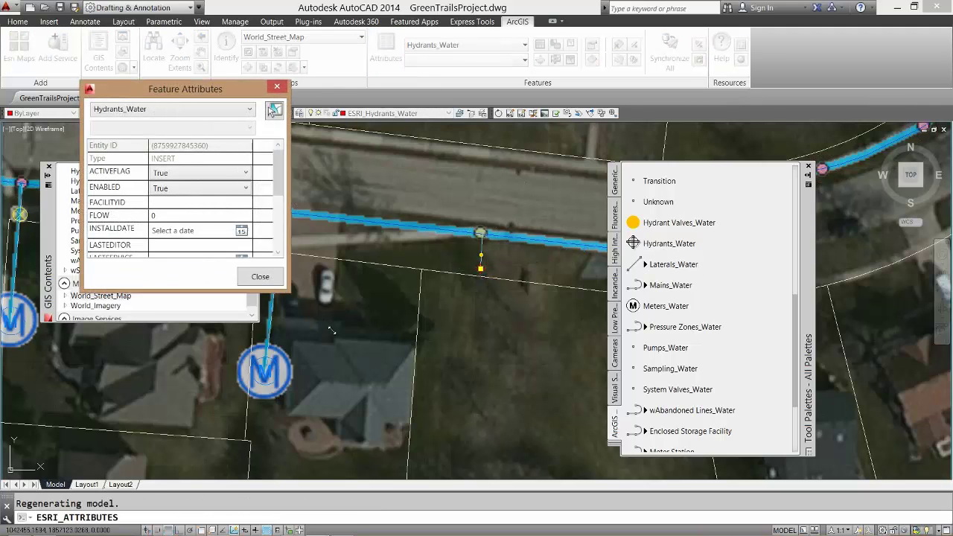
Set the hydrant's FACILITYID to 295467 and its manufacturer to Waterous.
left_click_drag(336, 334, 381, 392)
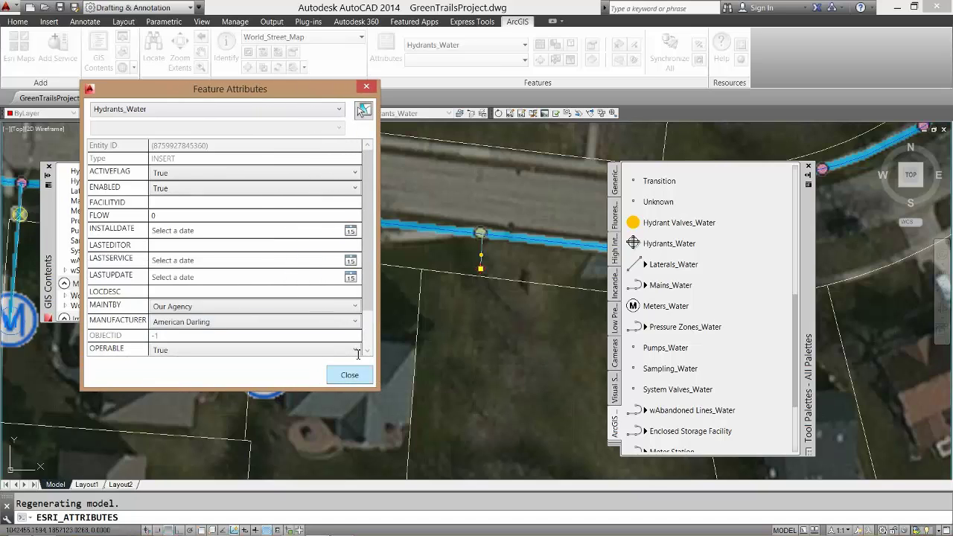
left_click(204, 203)
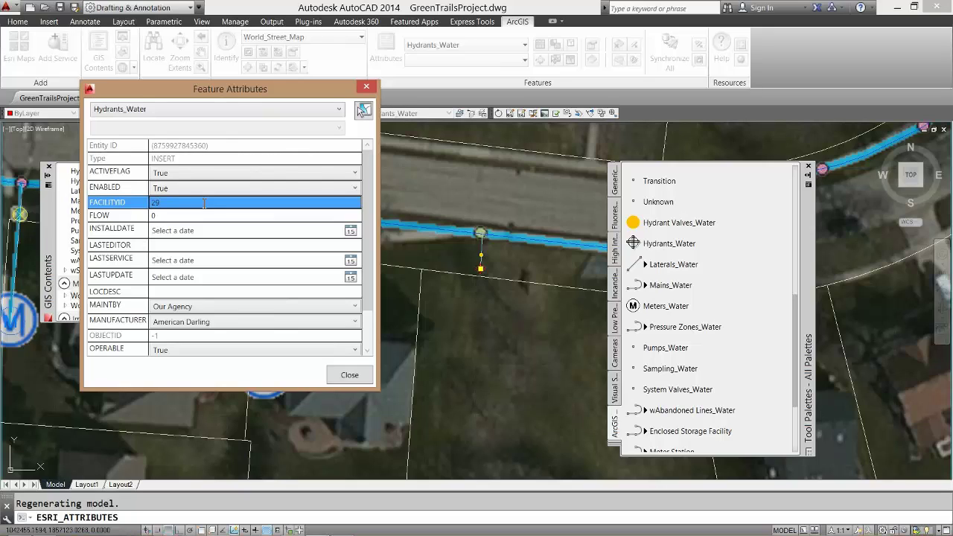
type("295467")
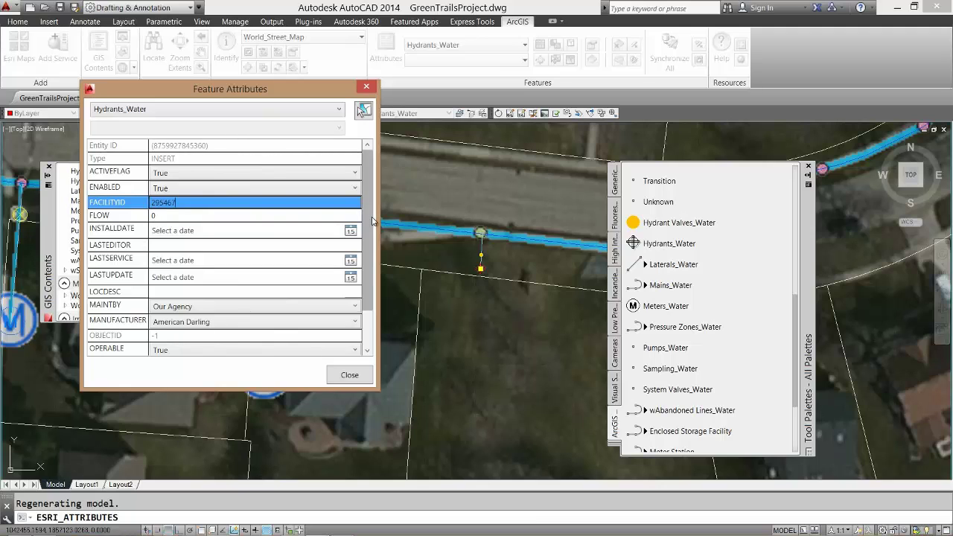
scroll(371, 304, "down", 2)
left_click(331, 280)
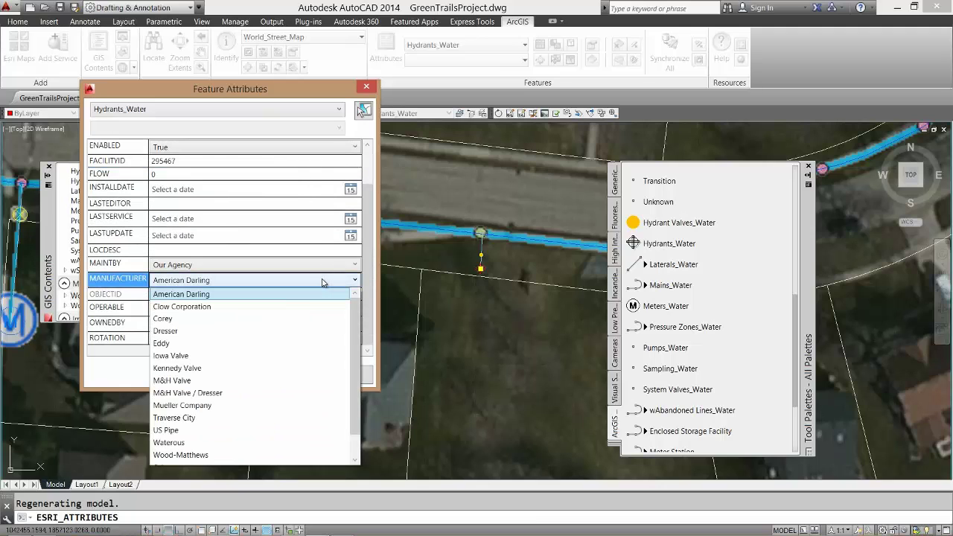
scroll(349, 382, "down", 1)
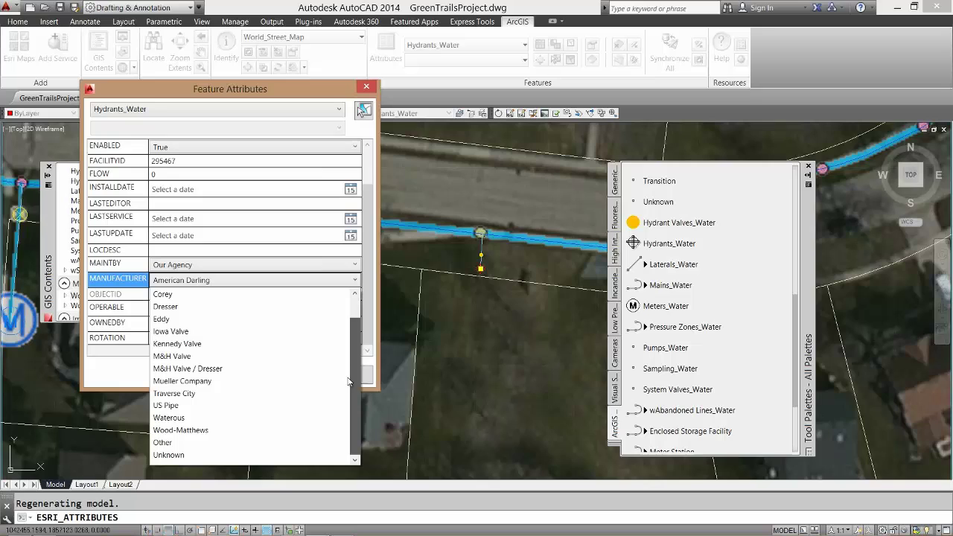
left_click(198, 419)
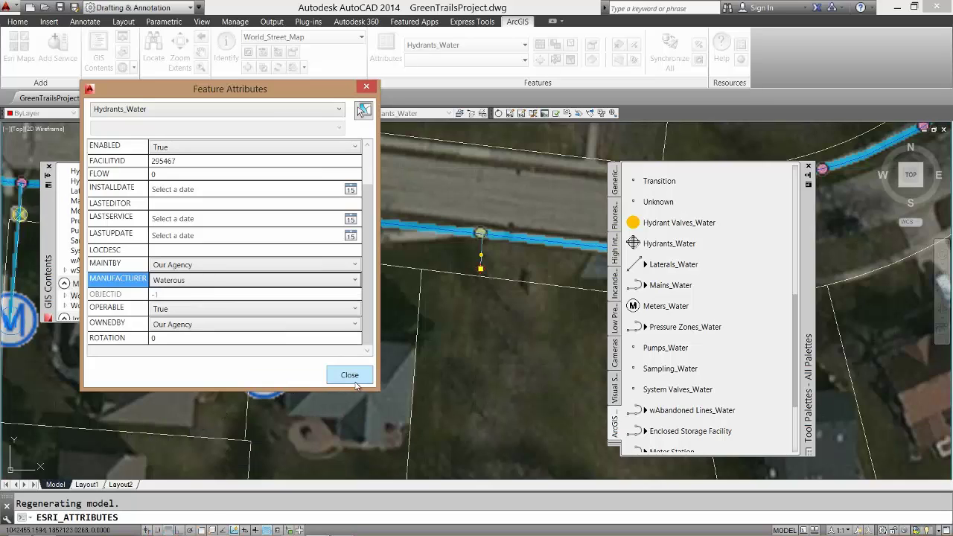
Set INSTALLDATE to September 12, 2013 and finish editing the attributes.
left_click(351, 190)
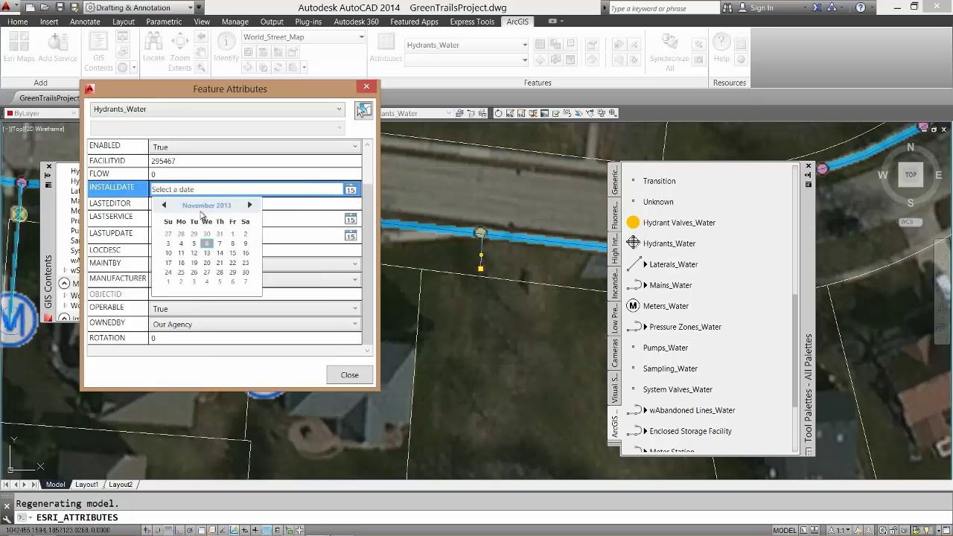
left_click(163, 205)
left_click(164, 205)
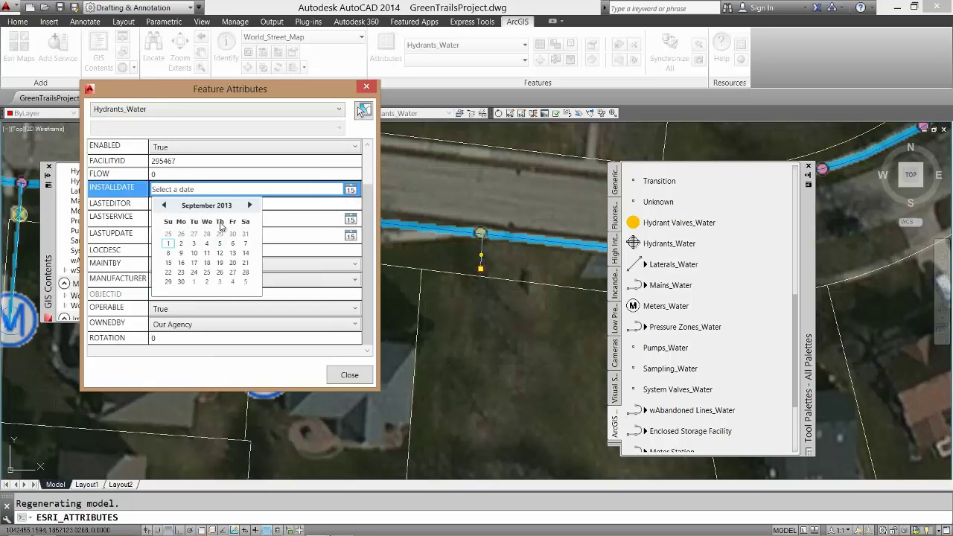
left_click(222, 254)
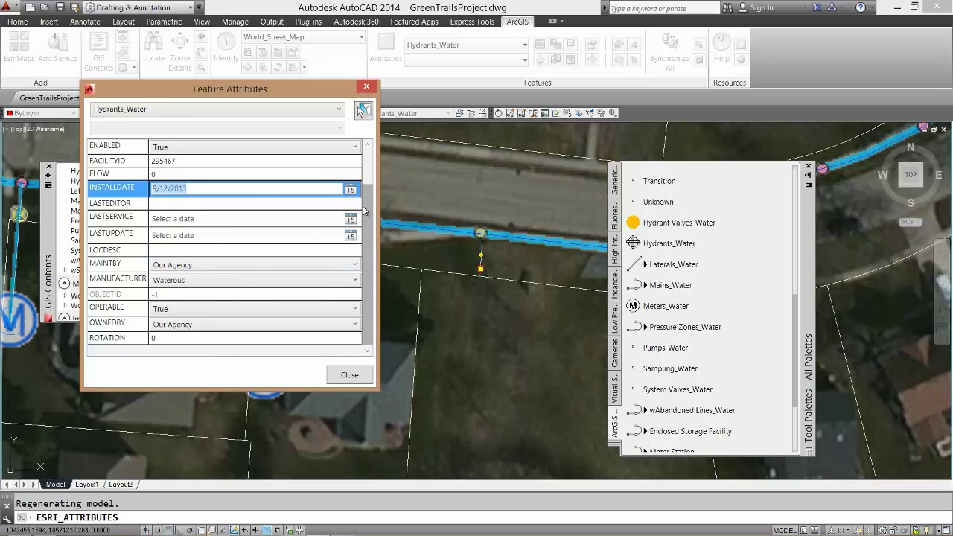
left_click(344, 377)
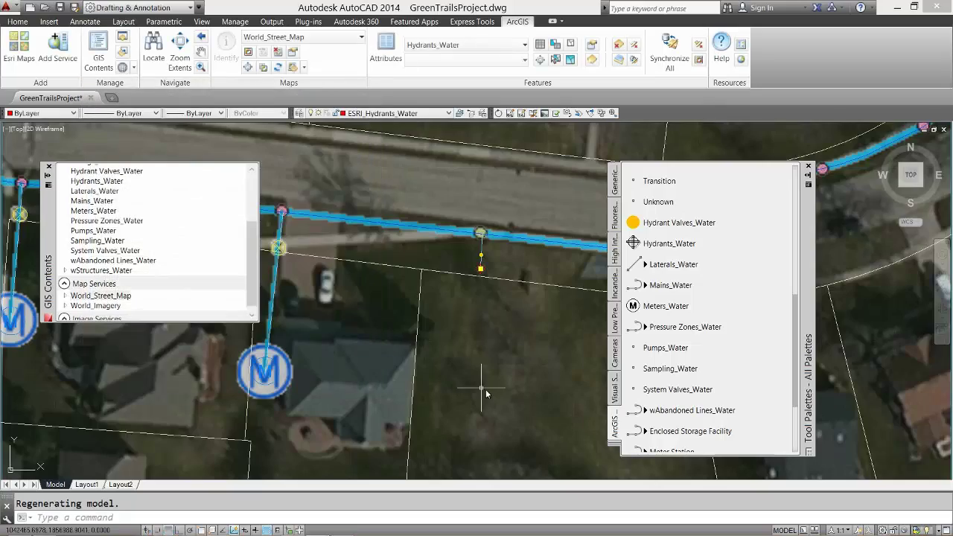
Add service laterals and meters for the houses along the south side of the main.
key("Escape")
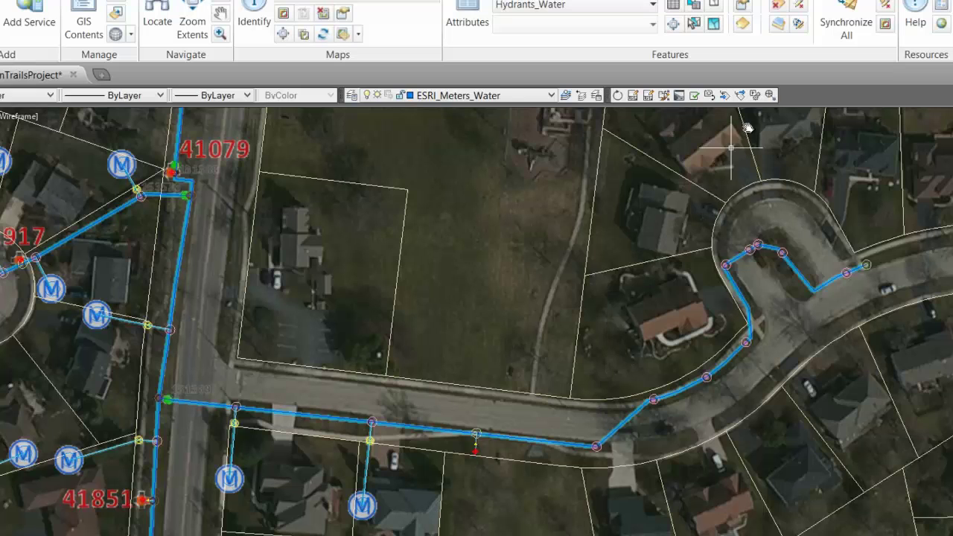
left_click(597, 450)
left_click(605, 527)
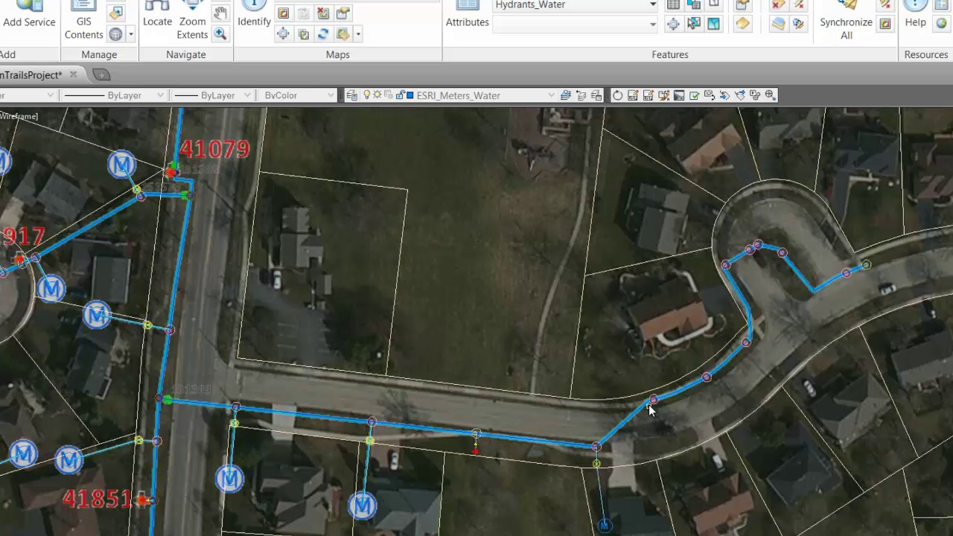
left_click(653, 401)
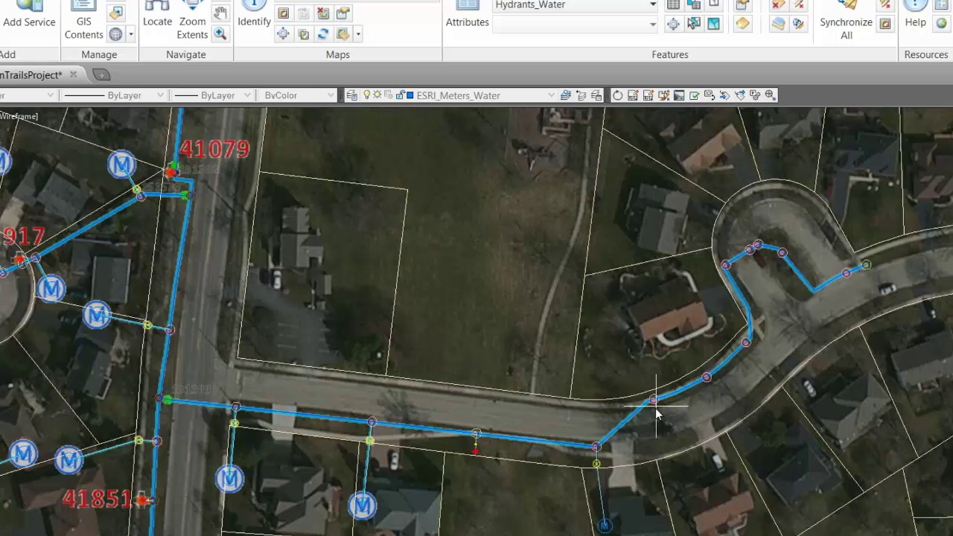
left_click(679, 509)
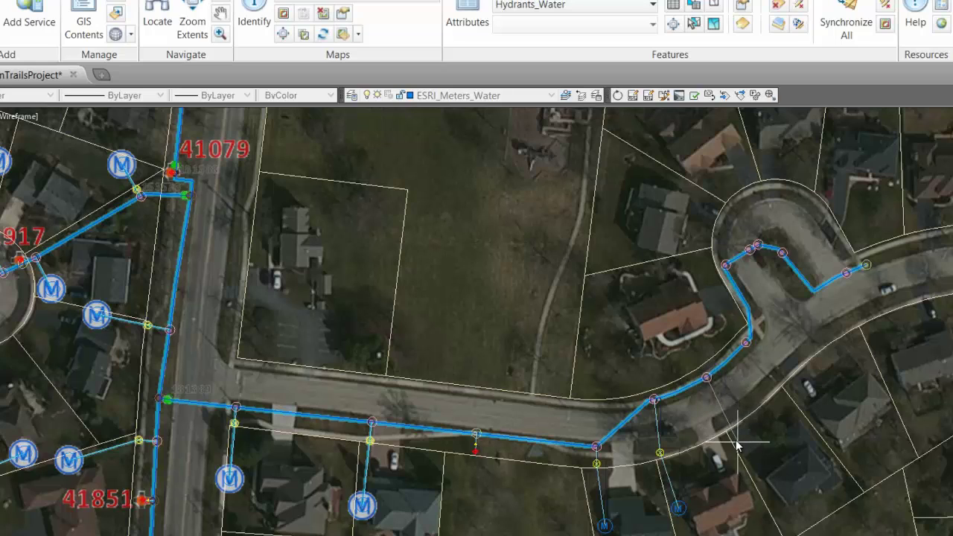
left_click(759, 477)
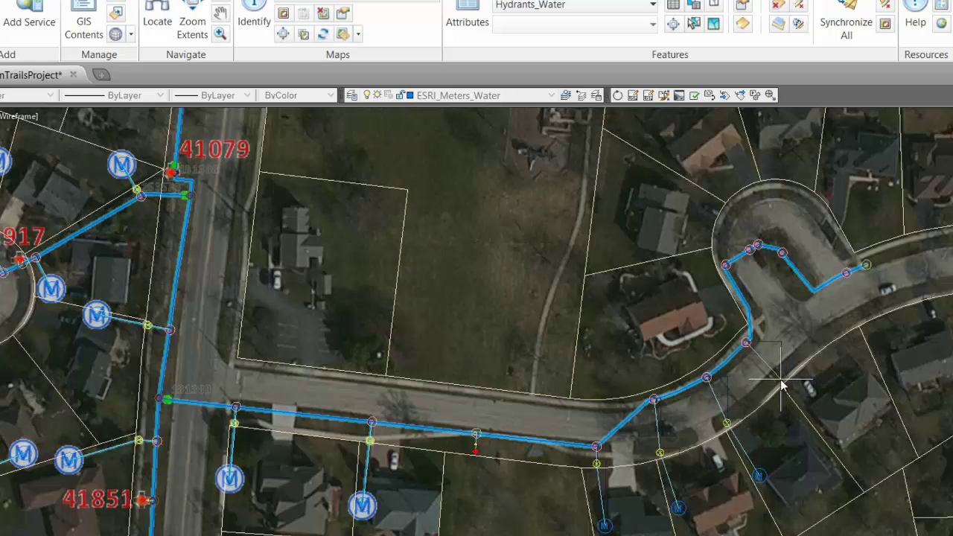
left_click(819, 425)
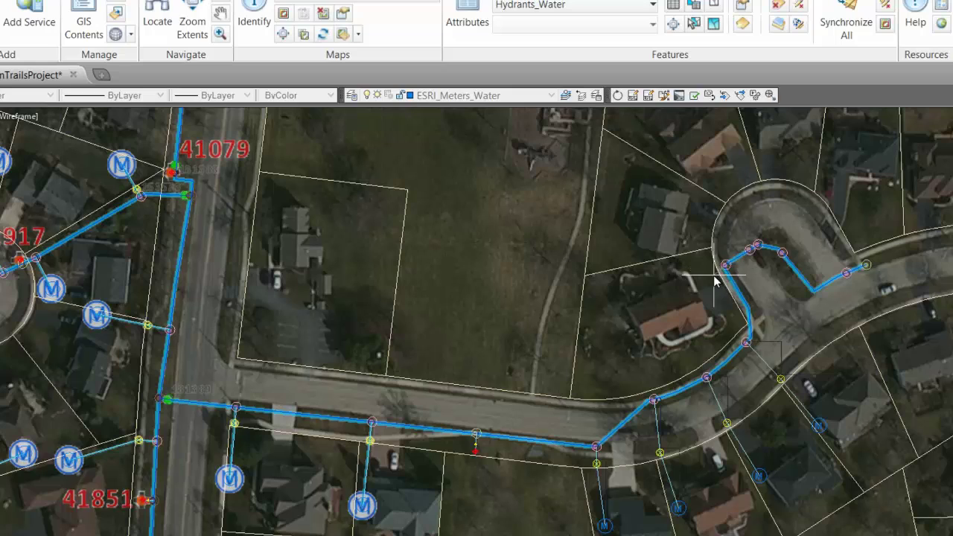
Add laterals and meters for the houses on the curve and around the cul-de-sac.
left_click(662, 282)
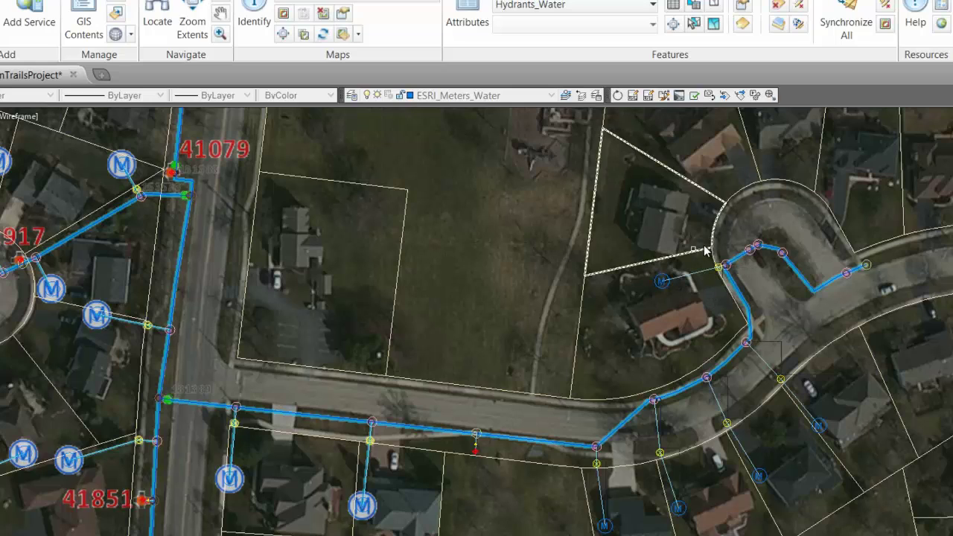
left_click(749, 249)
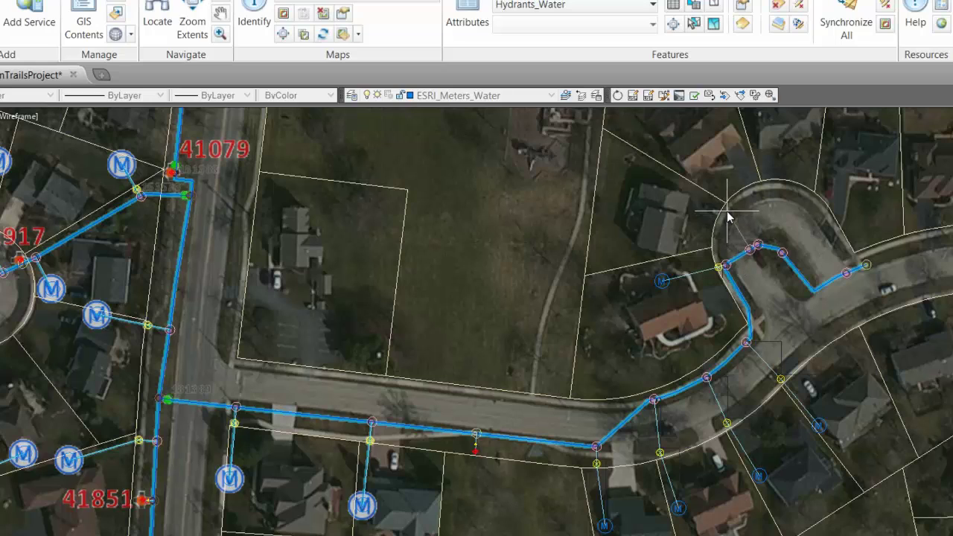
left_click(676, 184)
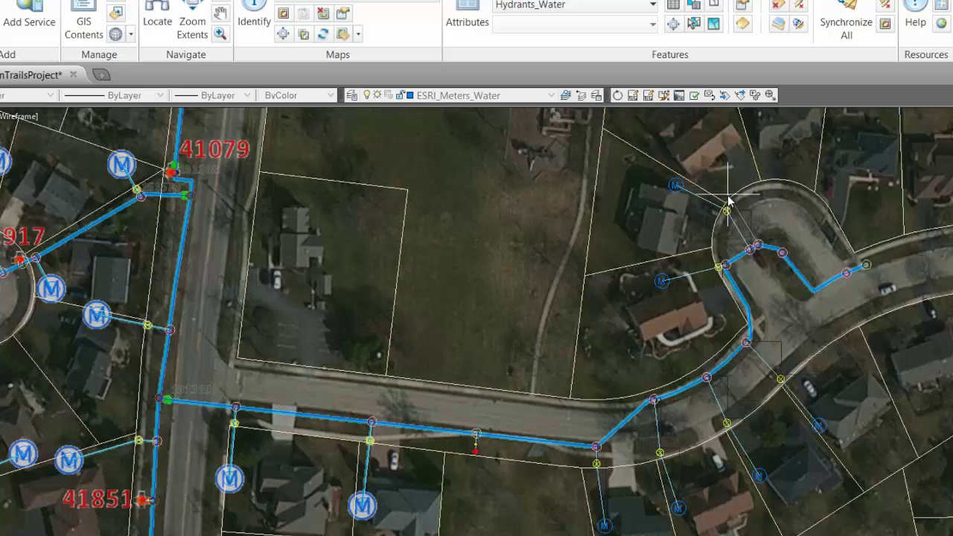
left_click(681, 172)
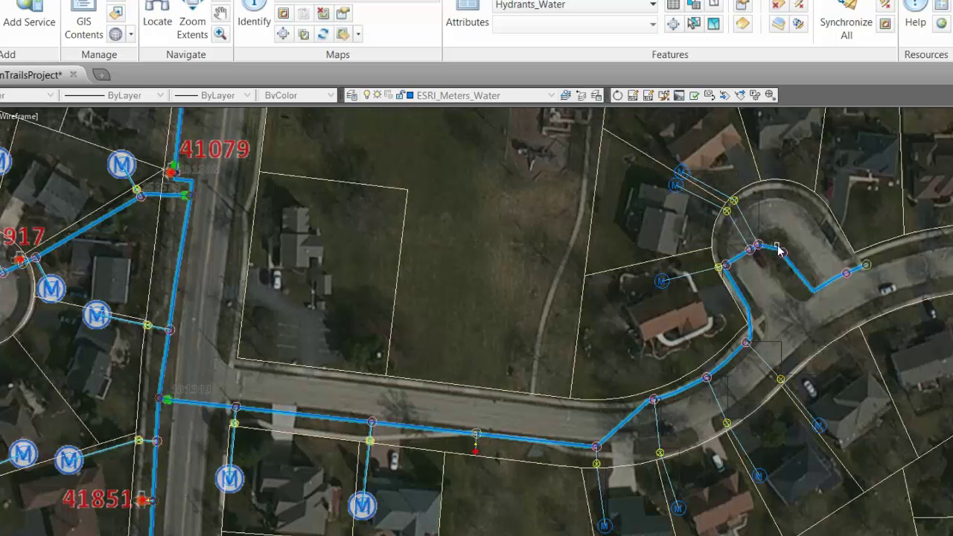
left_click(783, 253)
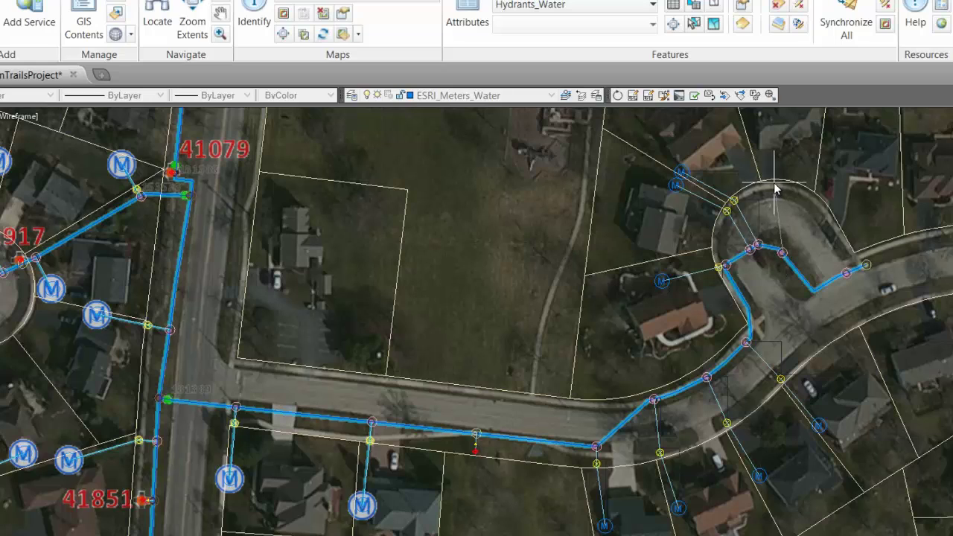
left_click(751, 140)
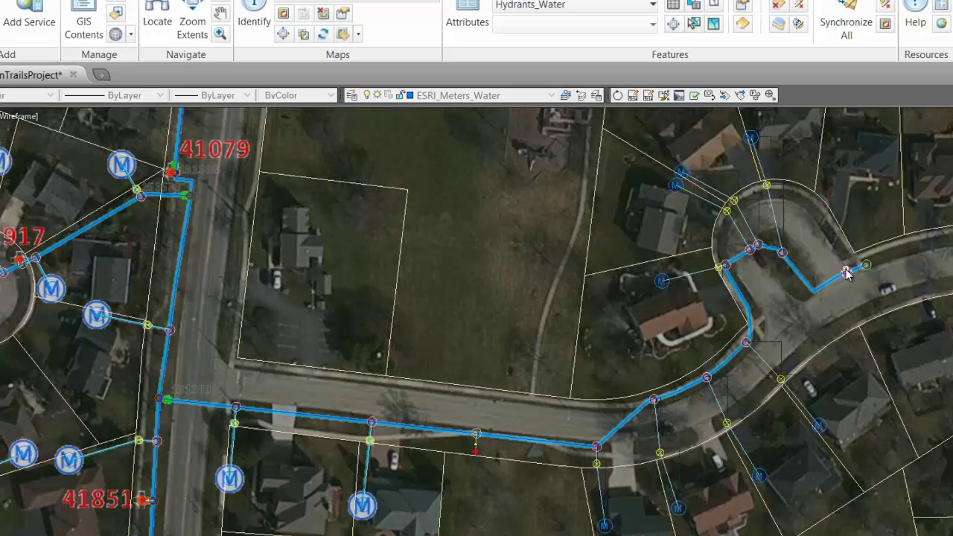
left_click(893, 372)
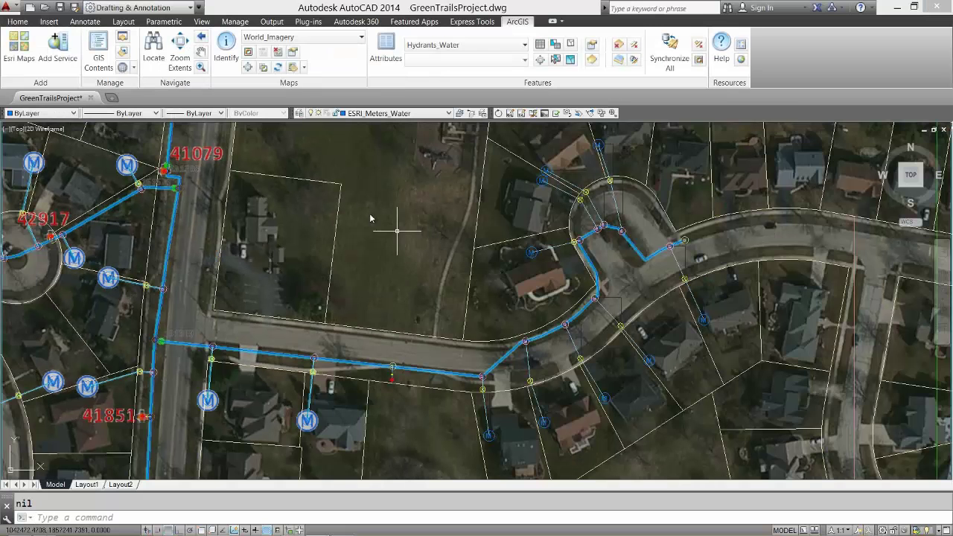
Close GreenTrailsProject.dwg, saving its changes but not committing the edits.
left_click(17, 10)
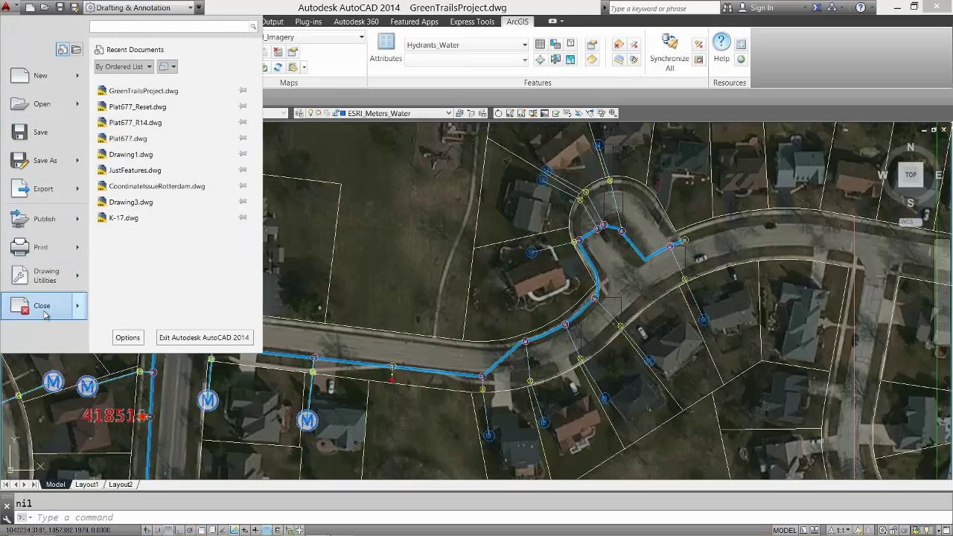
key("Escape")
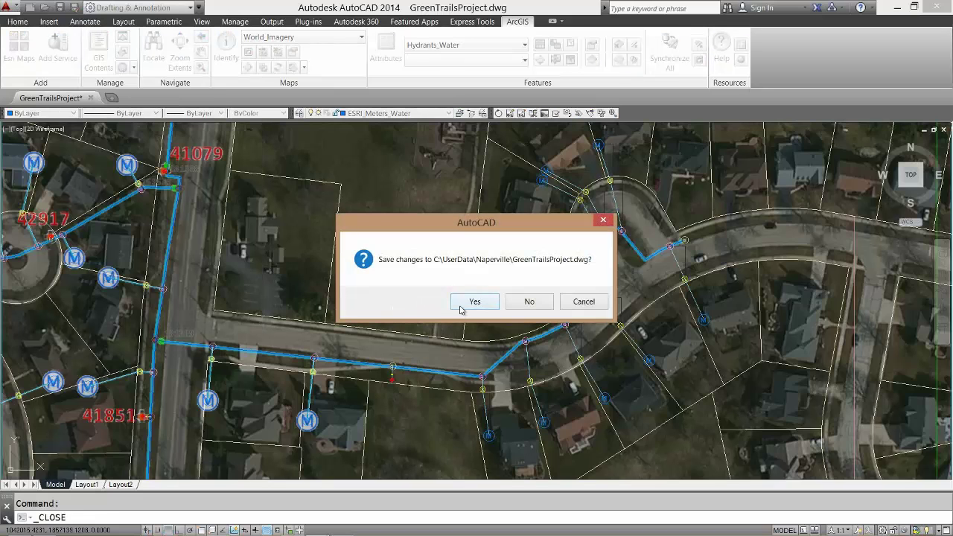
left_click(474, 301)
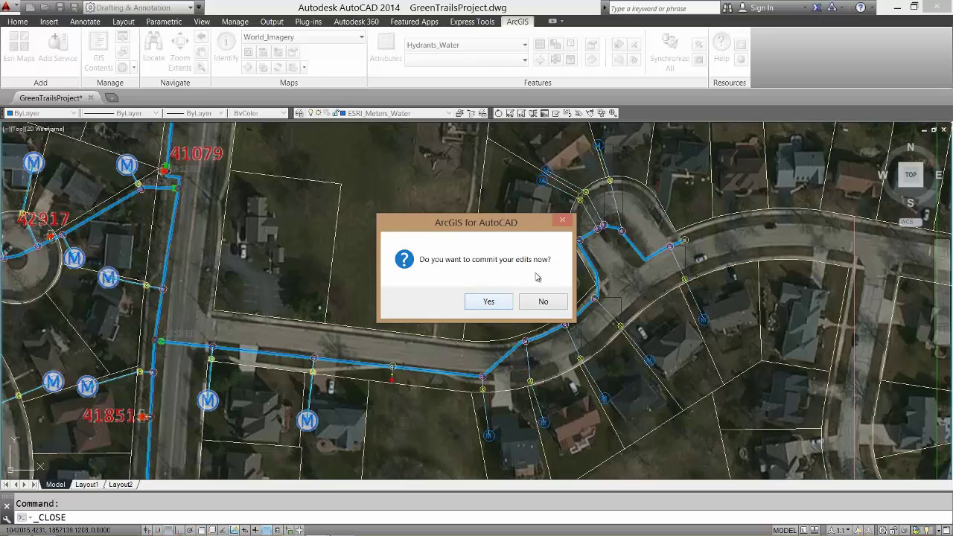
left_click(543, 303)
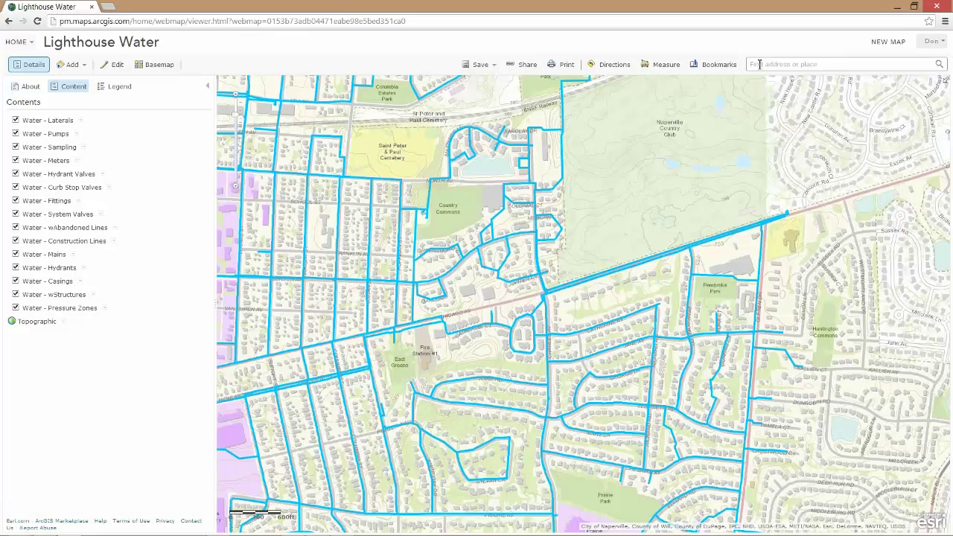
Search the web map for 'Olsen and Green Trails, Naperville IL'.
left_click(760, 64)
type("Olsen and Gree")
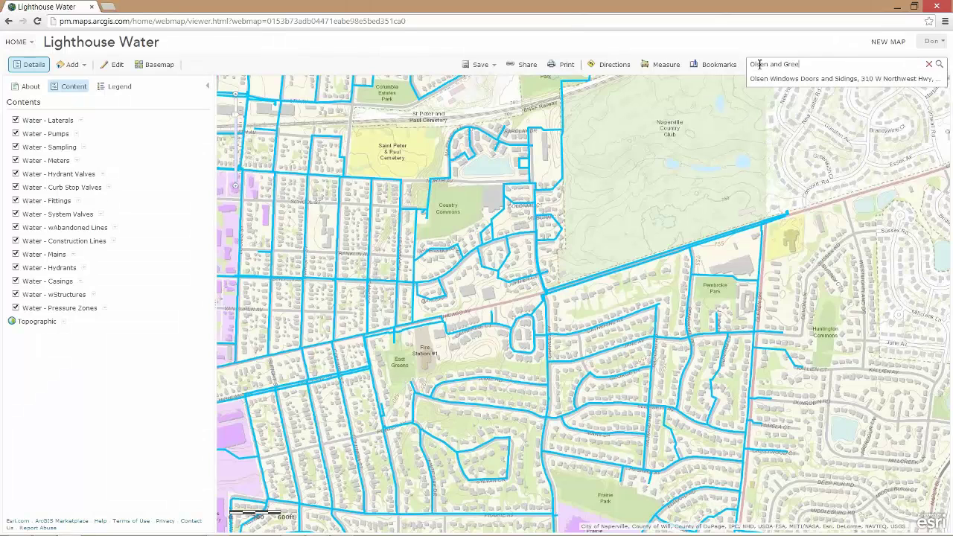
type("n Trails")
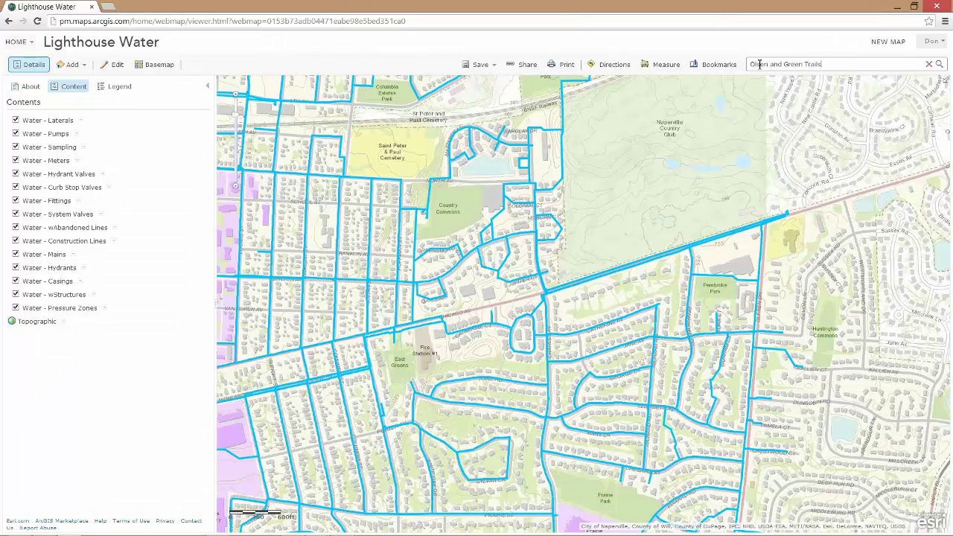
type(", Naperv")
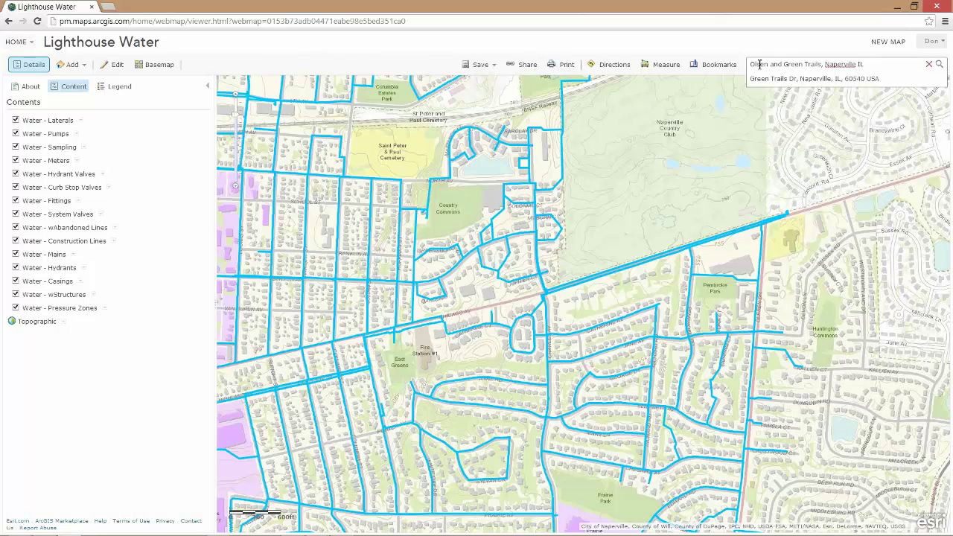
type("ille IL")
left_click(940, 65)
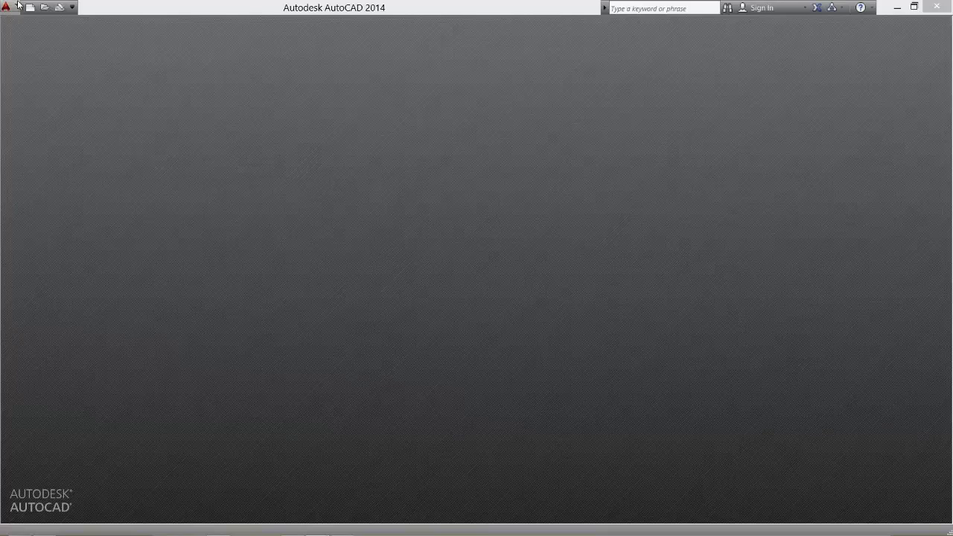
Reopen GreenTrailsProject.dwg and Synchronize All the new hydrant, valves, laterals and meters online.
left_click(9, 7)
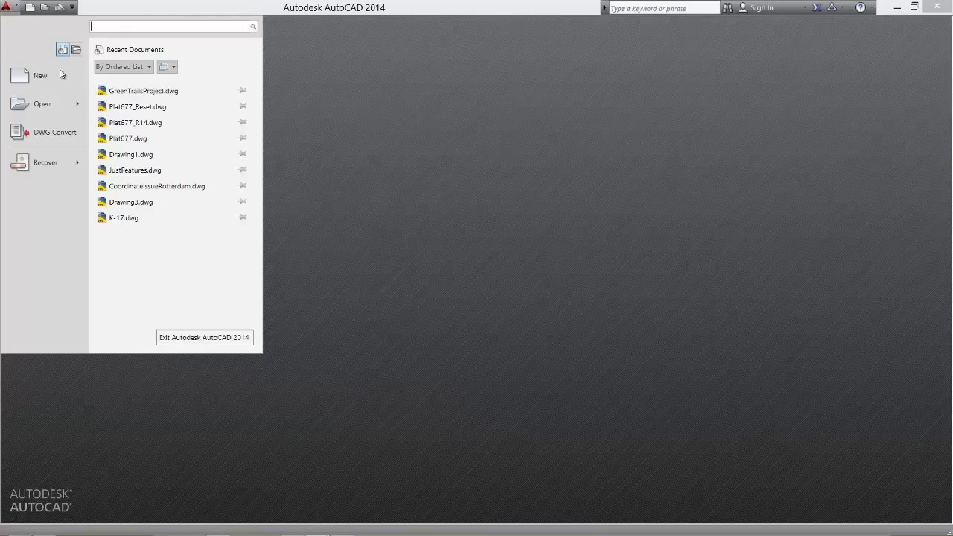
left_click(136, 92)
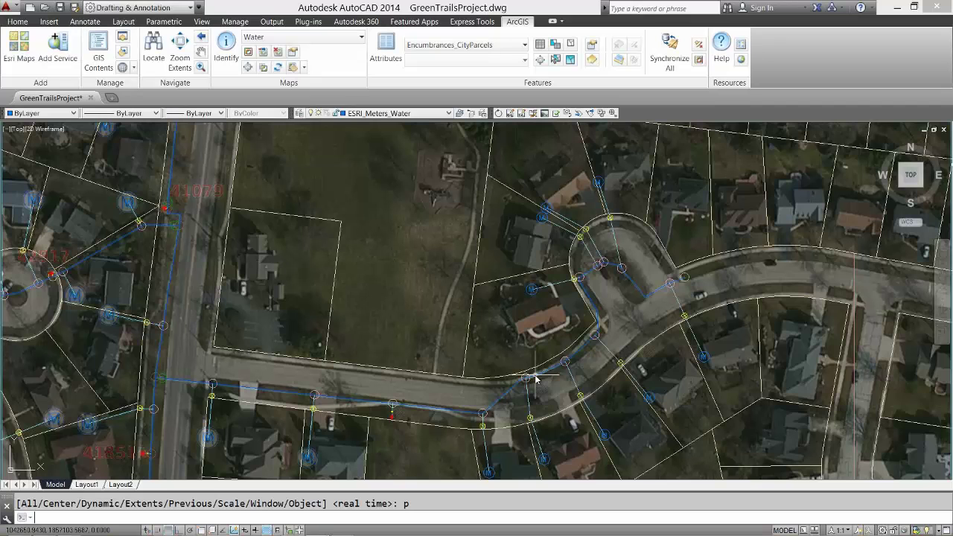
left_click(670, 54)
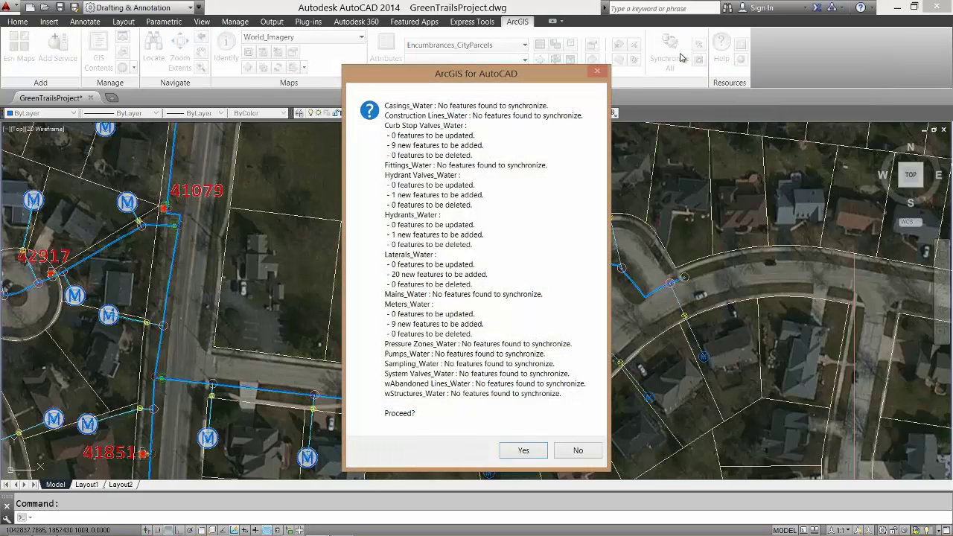
left_click(535, 450)
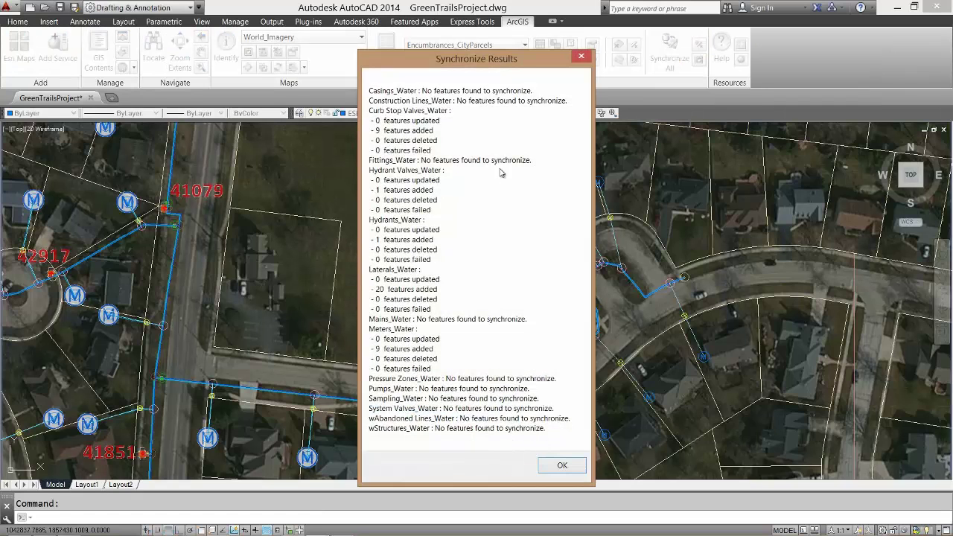
left_click(563, 465)
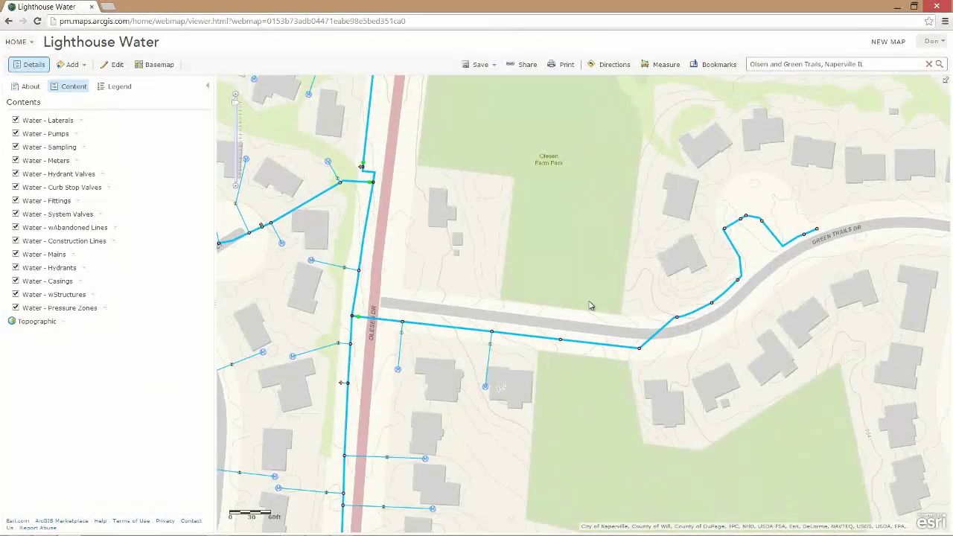
Pan the web map to show the new laterals and meters along Green Trails Dr.
left_click_drag(596, 303, 513, 278)
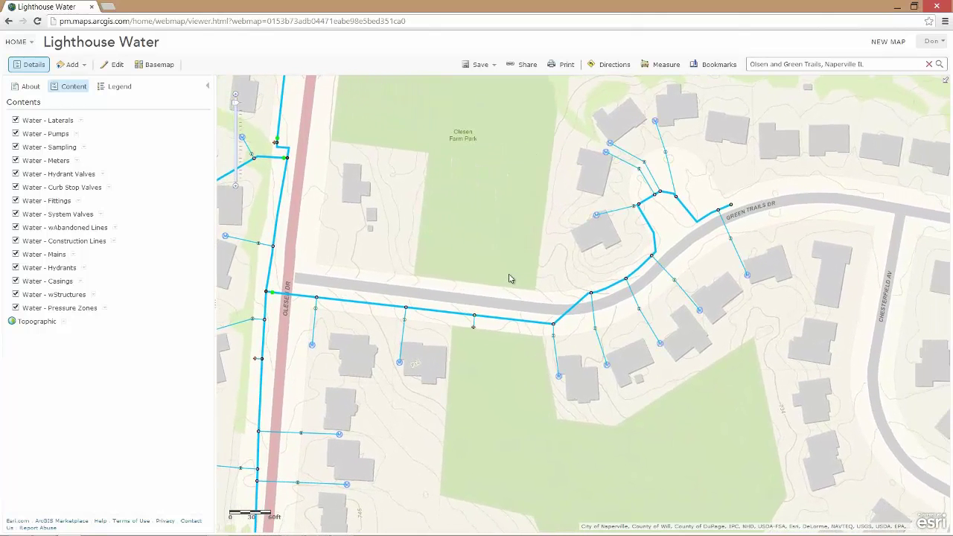